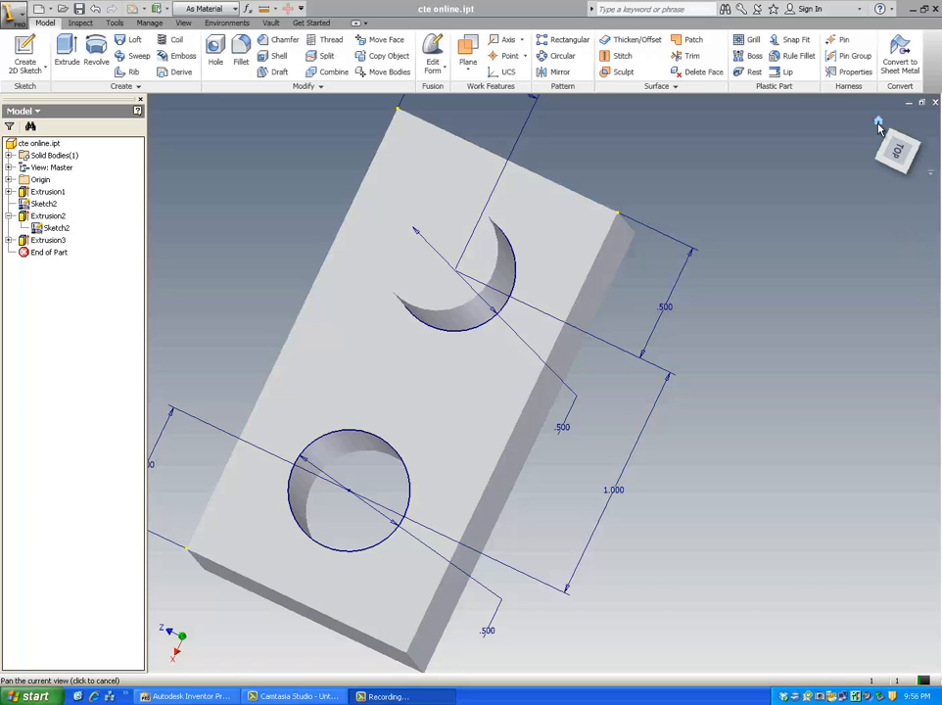
Step: Save a copy of the part to the Desktop as the STL file cte online.stl
{"action": "left_click", "coordinate": [878, 122]}
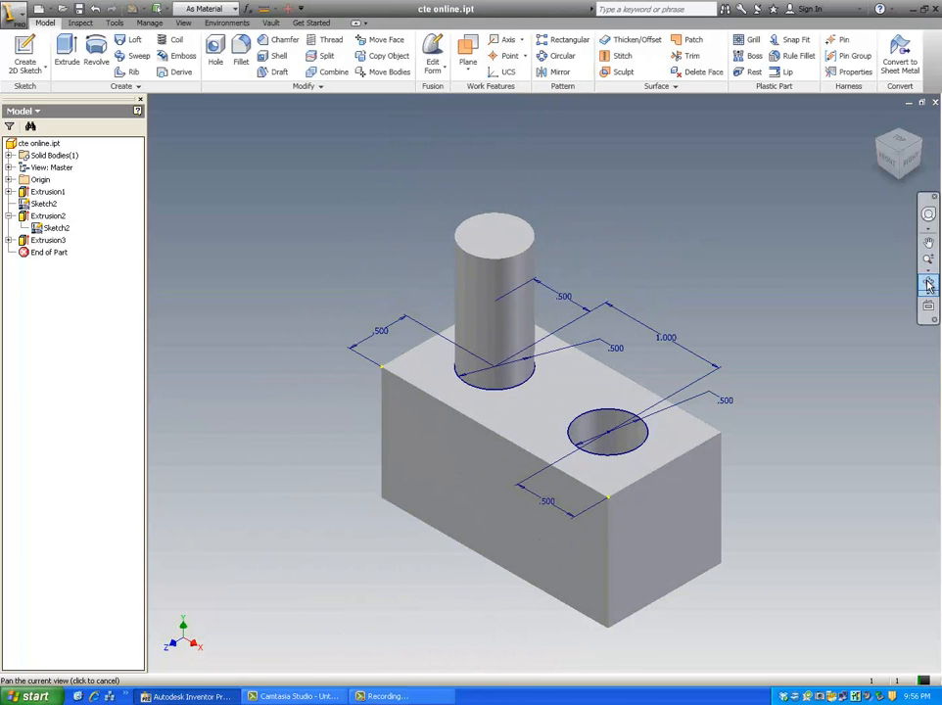
{"action": "left_click", "coordinate": [928, 282]}
{"action": "mouse_move", "coordinate": [711, 348]}
{"action": "left_mouse_down"}
{"action": "mouse_move", "coordinate": [727, 337]}
{"action": "mouse_move", "coordinate": [664, 353]}
{"action": "mouse_move", "coordinate": [656, 326]}
{"action": "mouse_move", "coordinate": [697, 343]}
{"action": "mouse_move", "coordinate": [691, 370]}
{"action": "mouse_move", "coordinate": [674, 366]}
{"action": "mouse_move", "coordinate": [696, 360]}
{"action": "left_mouse_up"}
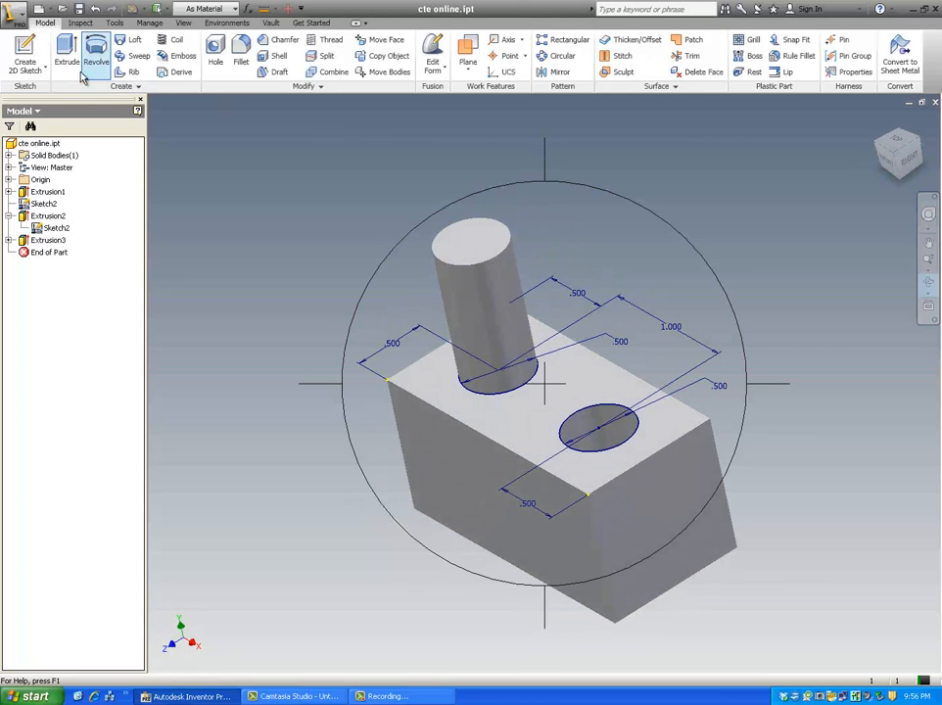
{"action": "left_click", "coordinate": [17, 17]}
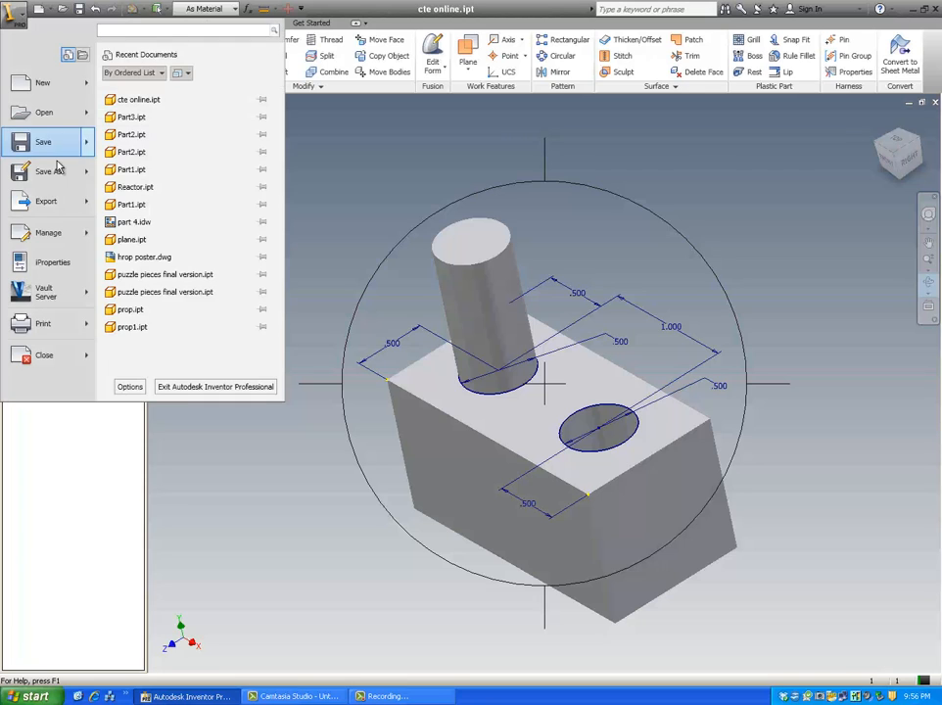
{"action": "mouse_move", "coordinate": [69, 181]}
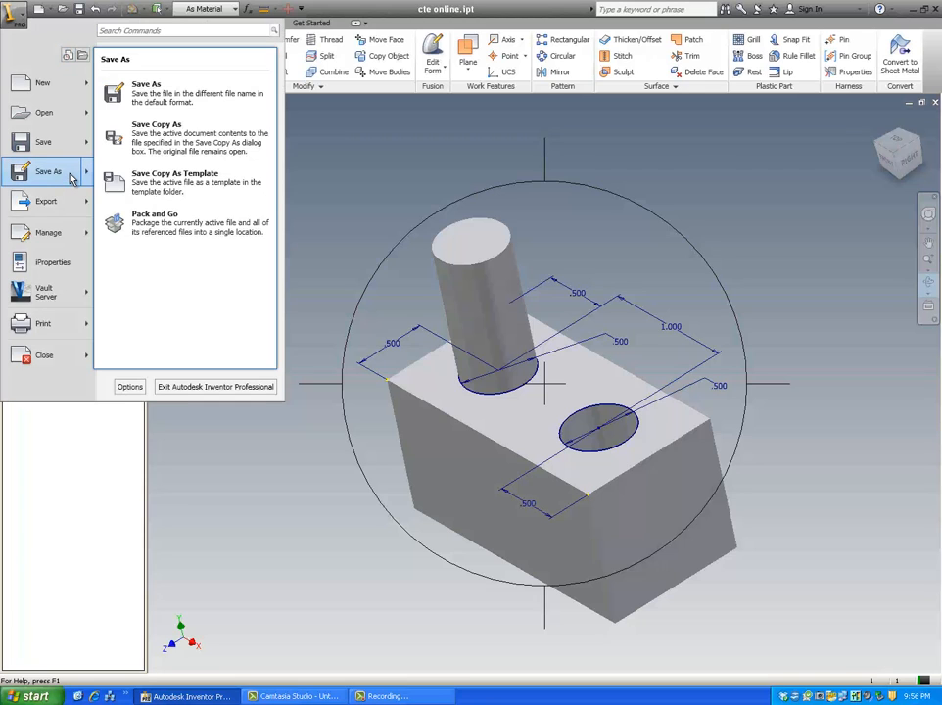
{"action": "left_click", "coordinate": [171, 131]}
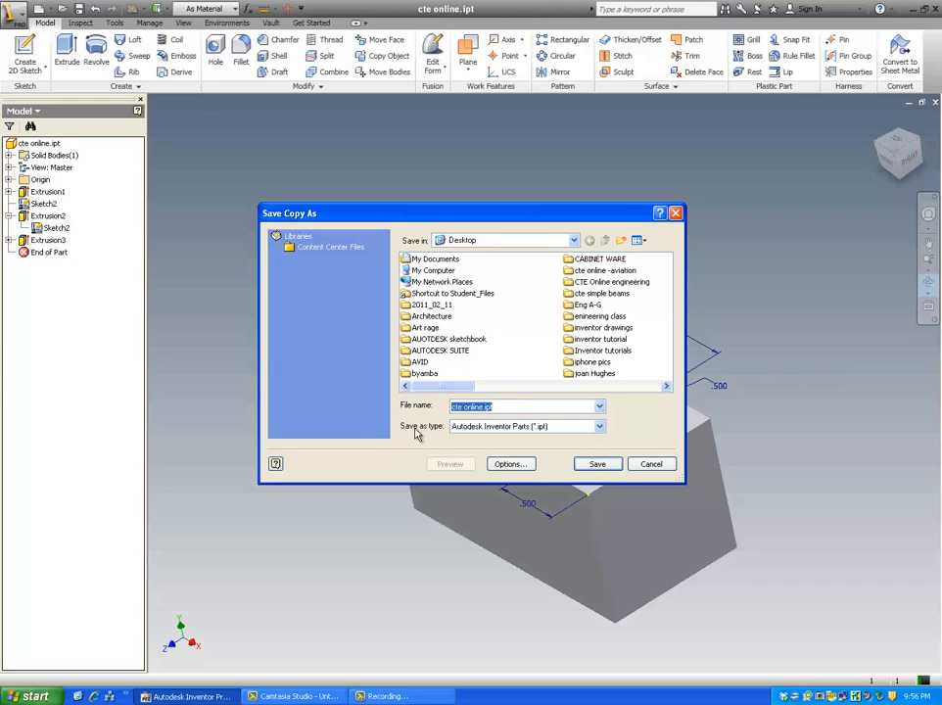
{"action": "left_click", "coordinate": [599, 427]}
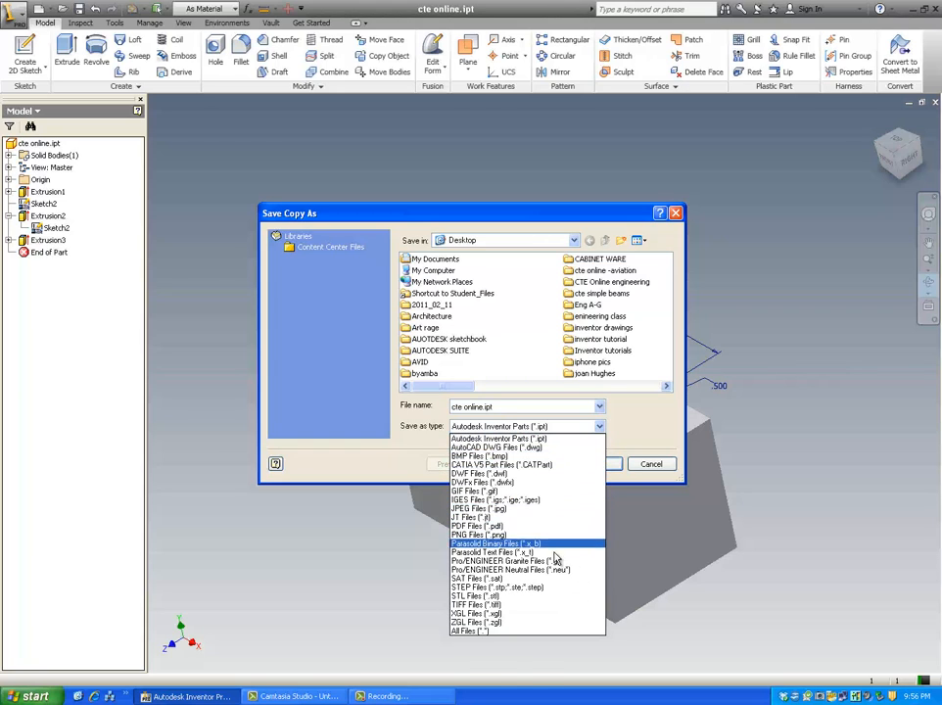
{"action": "left_click", "coordinate": [468, 596]}
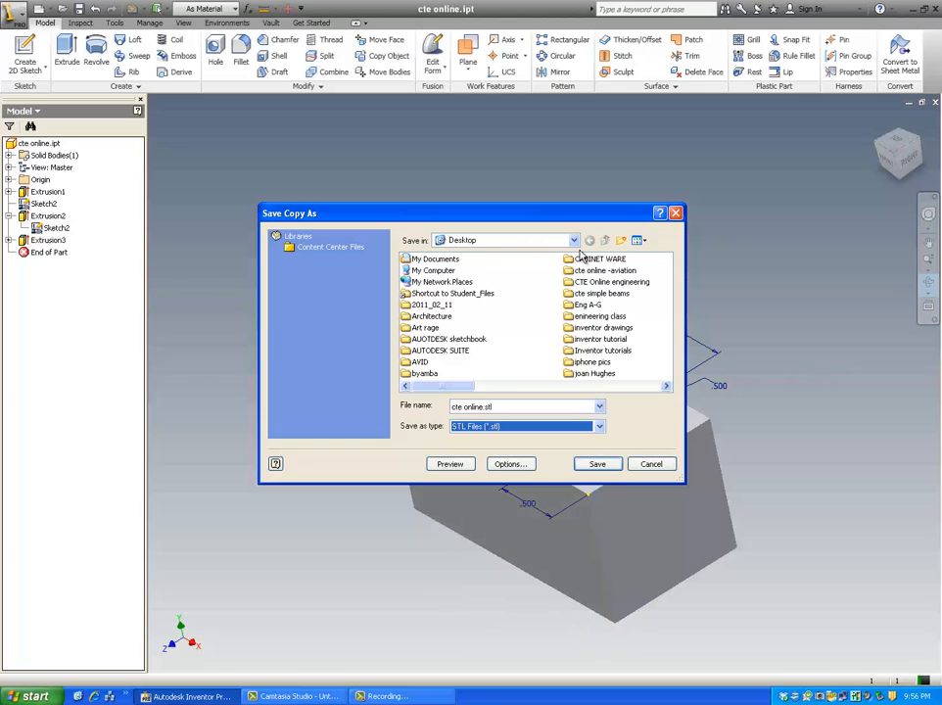
{"action": "left_click", "coordinate": [598, 465]}
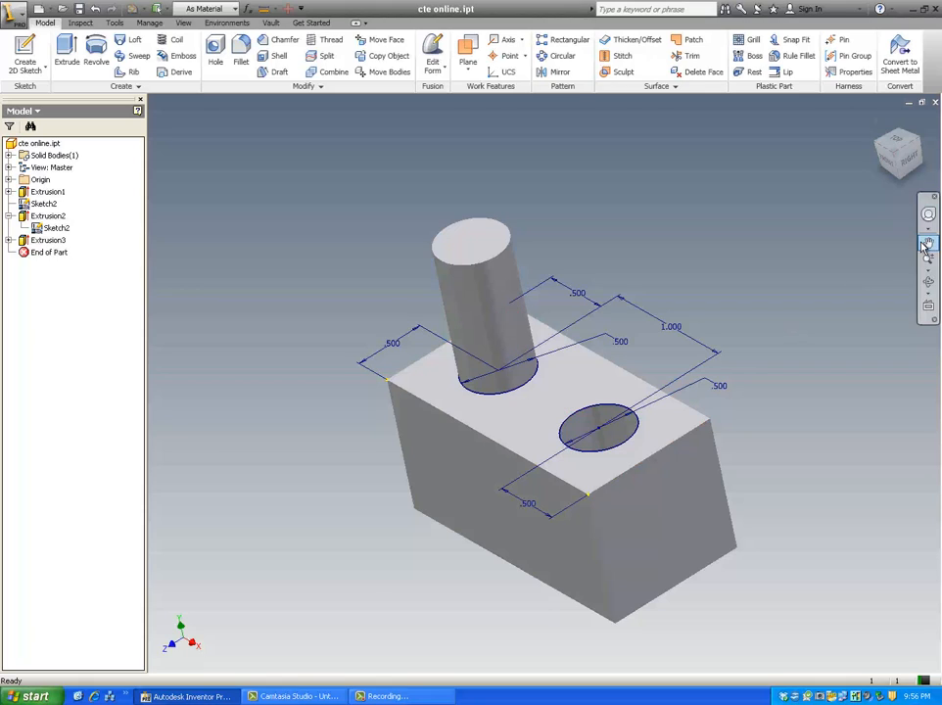
Step: Switch from Inventor to CatalystEX 4.2, launching it from the desktop and enlarging its window to full screen
{"action": "left_click", "coordinate": [913, 12]}
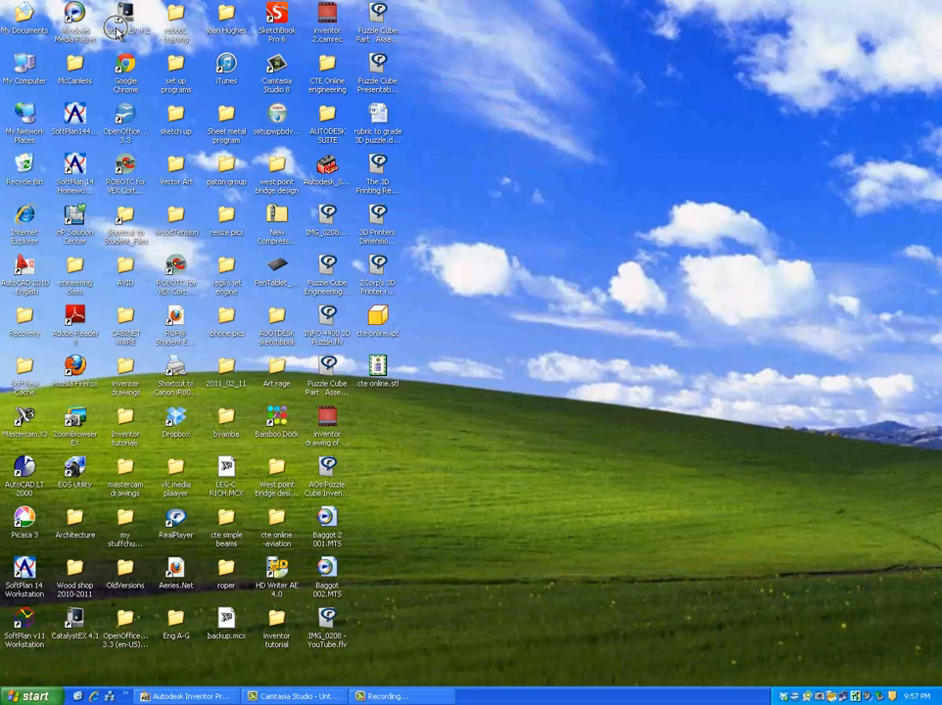
{"action": "double_click", "coordinate": [126, 14]}
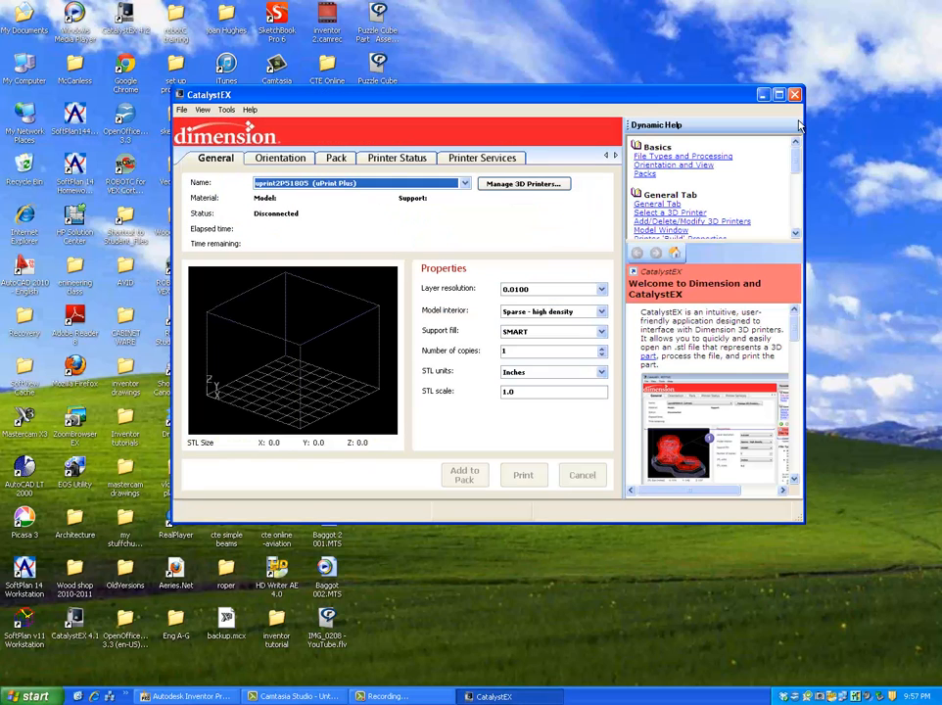
{"action": "left_click", "coordinate": [778, 94]}
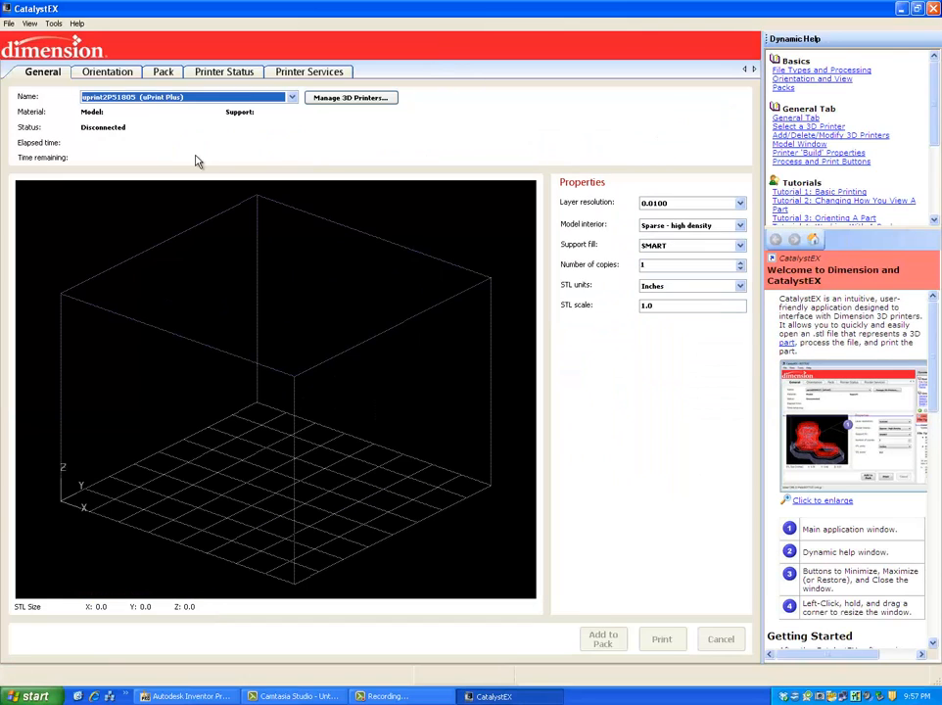
Step: Open the STL file cte online.stl from the Desktop
{"action": "left_click", "coordinate": [10, 25]}
{"action": "left_click", "coordinate": [31, 38]}
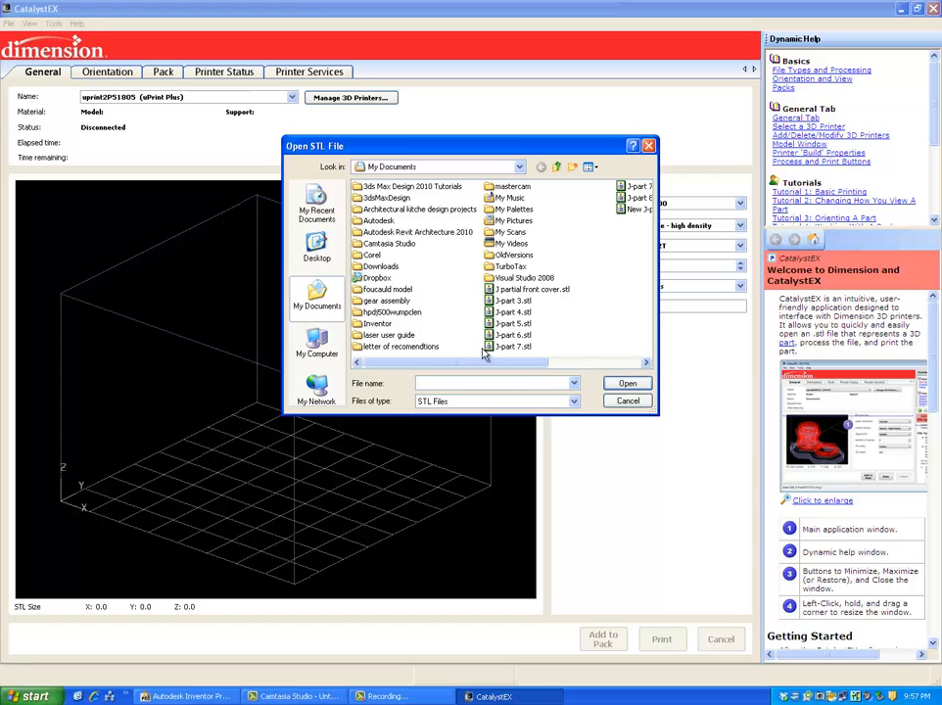
{"action": "left_click", "coordinate": [645, 365]}
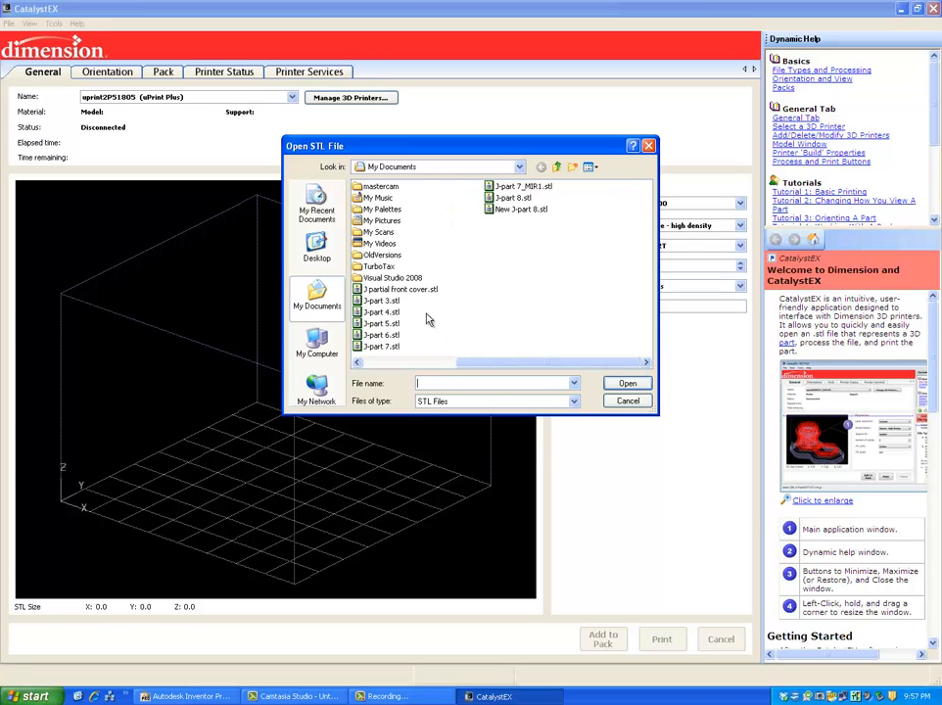
{"action": "left_click", "coordinate": [421, 362]}
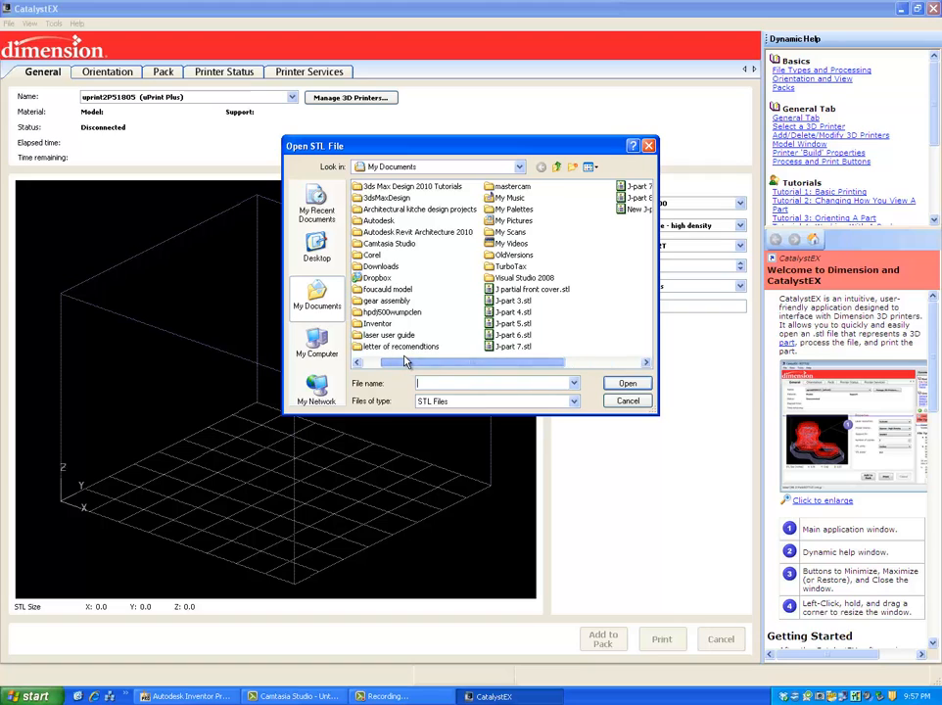
{"action": "left_click", "coordinate": [518, 166]}
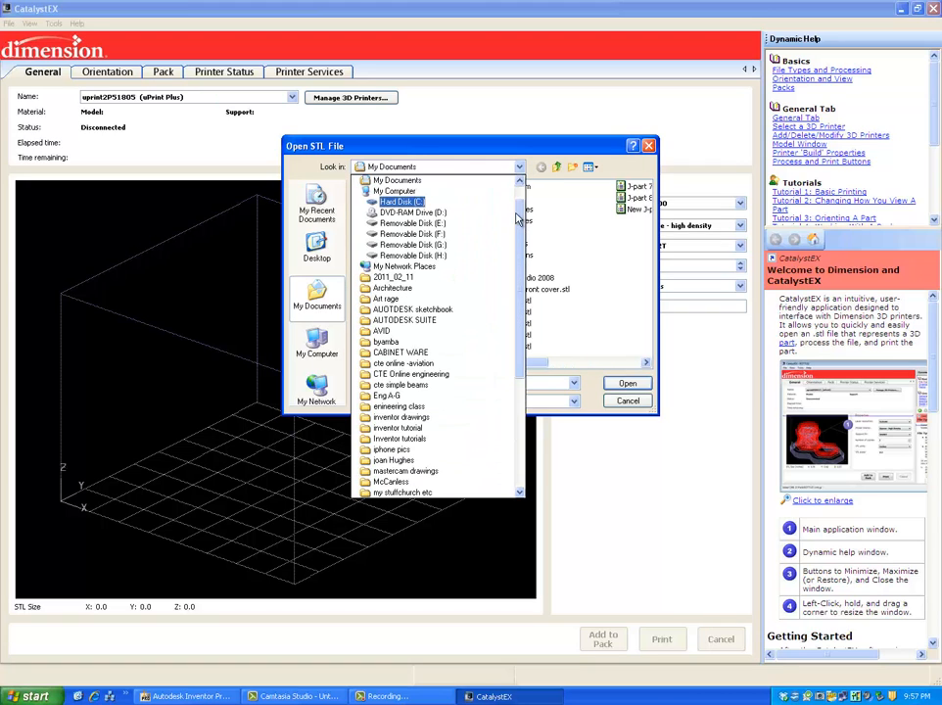
{"action": "scroll", "coordinate": [522, 204], "scroll_direction": "up", "scroll_amount": 1}
{"action": "left_click", "coordinate": [492, 201]}
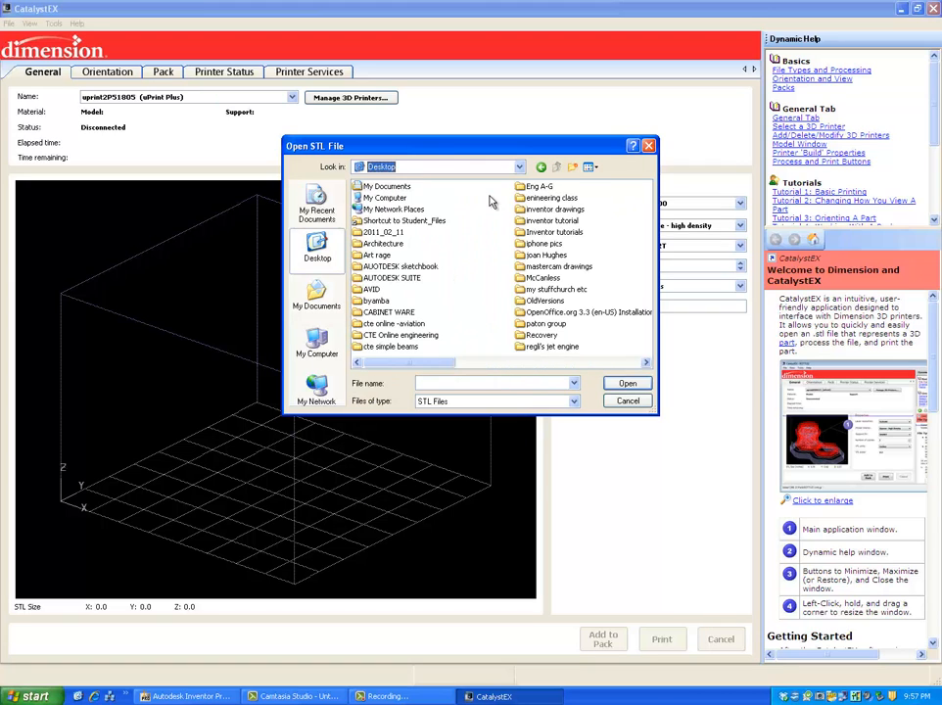
{"action": "left_click", "coordinate": [473, 363]}
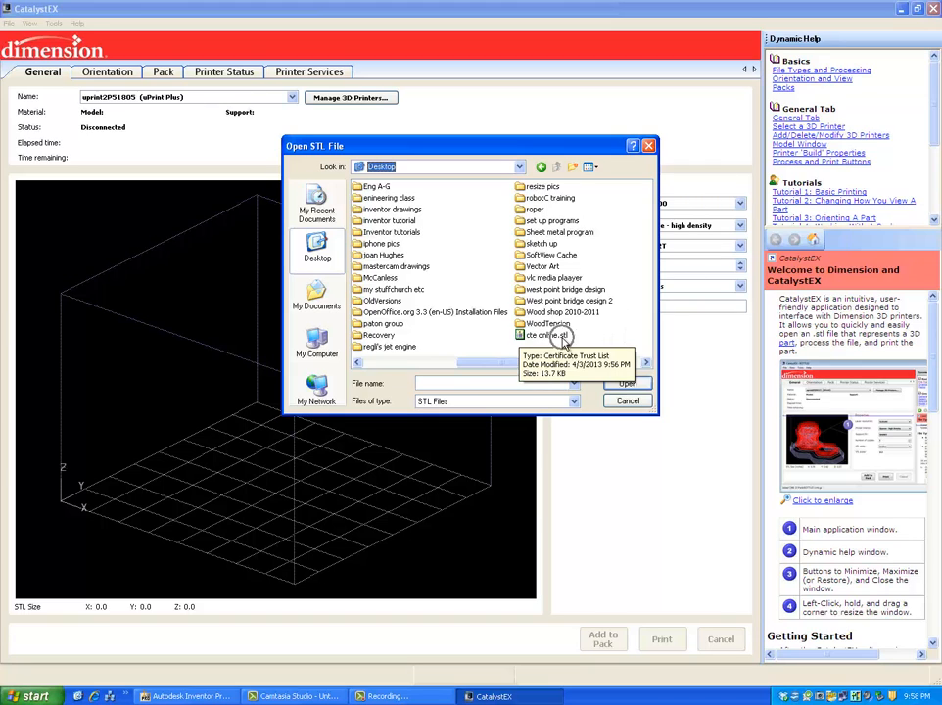
{"action": "double_click", "coordinate": [520, 336]}
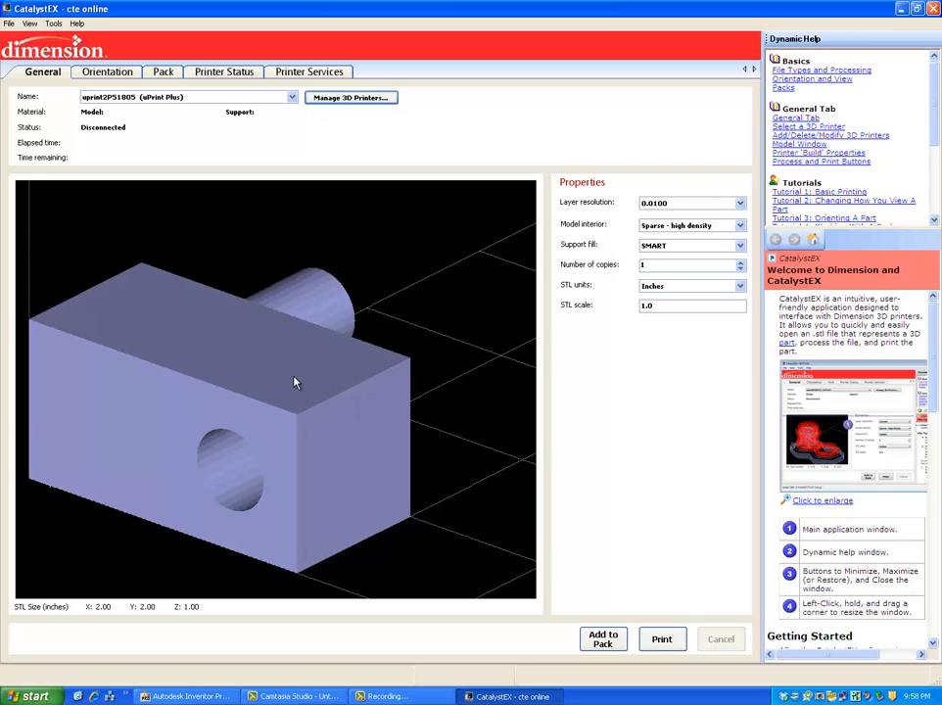
Step: Reorient the model with 90-degree rotations about X, Y and Z until the block lies flat with its cylinder standing upright
{"action": "left_click", "coordinate": [118, 81]}
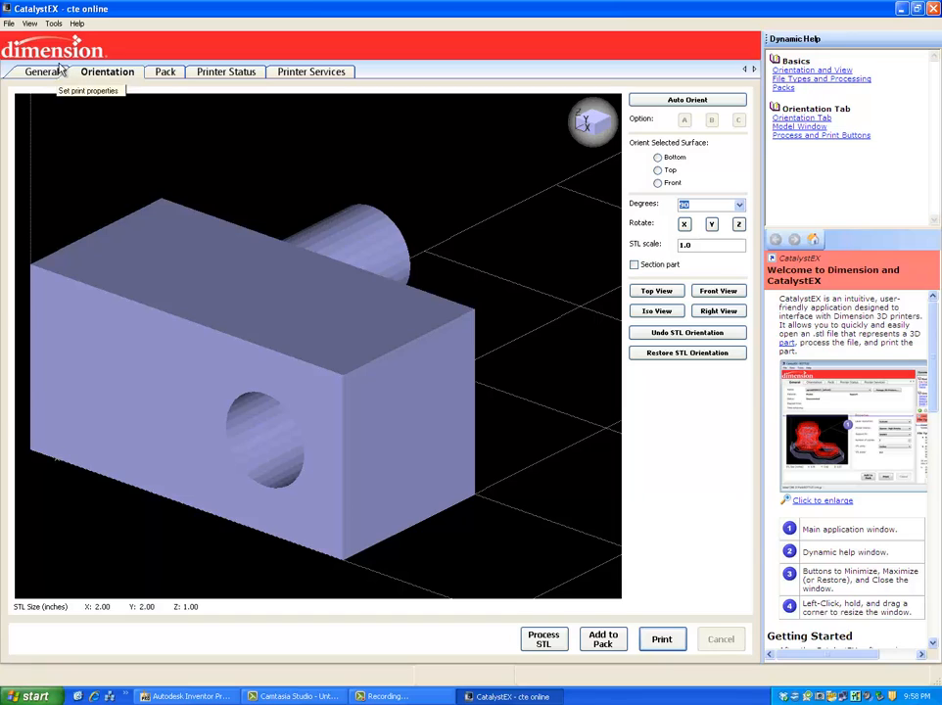
{"action": "left_click", "coordinate": [684, 226]}
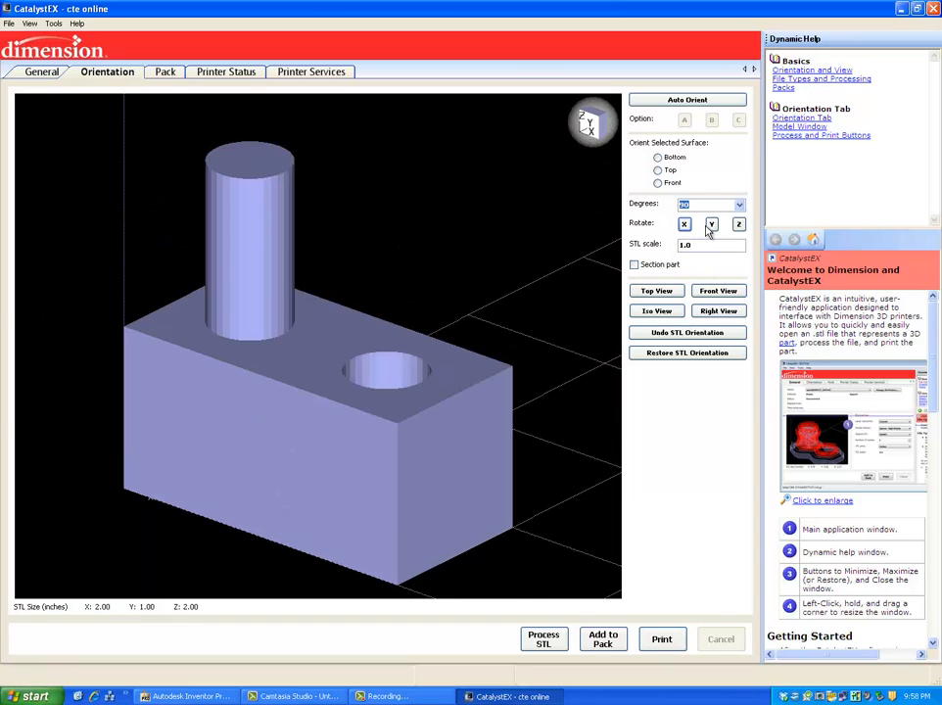
{"action": "left_click", "coordinate": [711, 225]}
{"action": "left_click", "coordinate": [738, 226]}
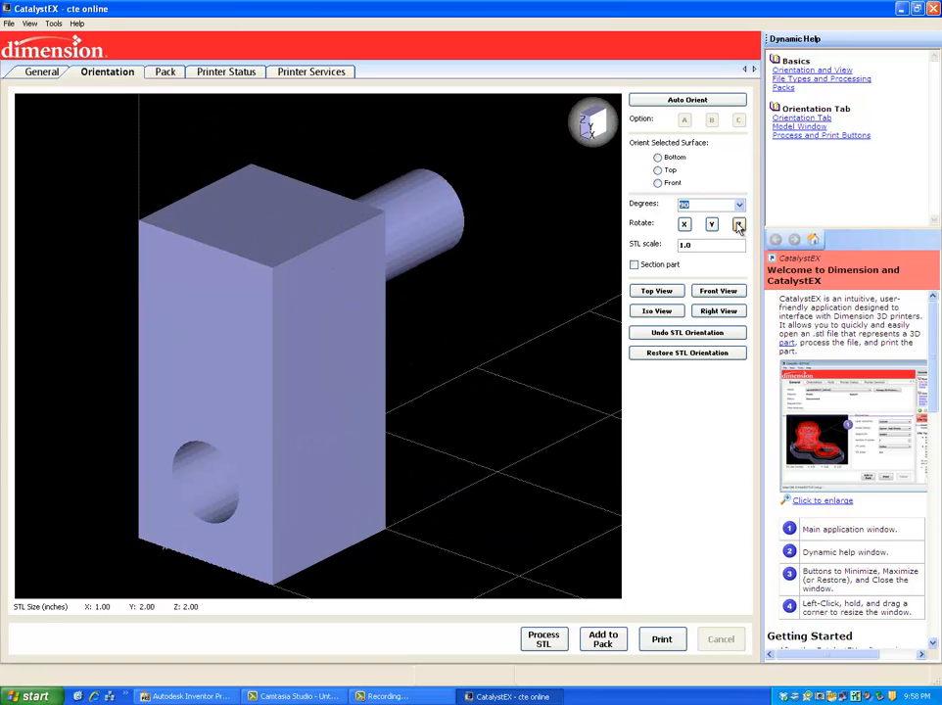
{"action": "left_click", "coordinate": [712, 225]}
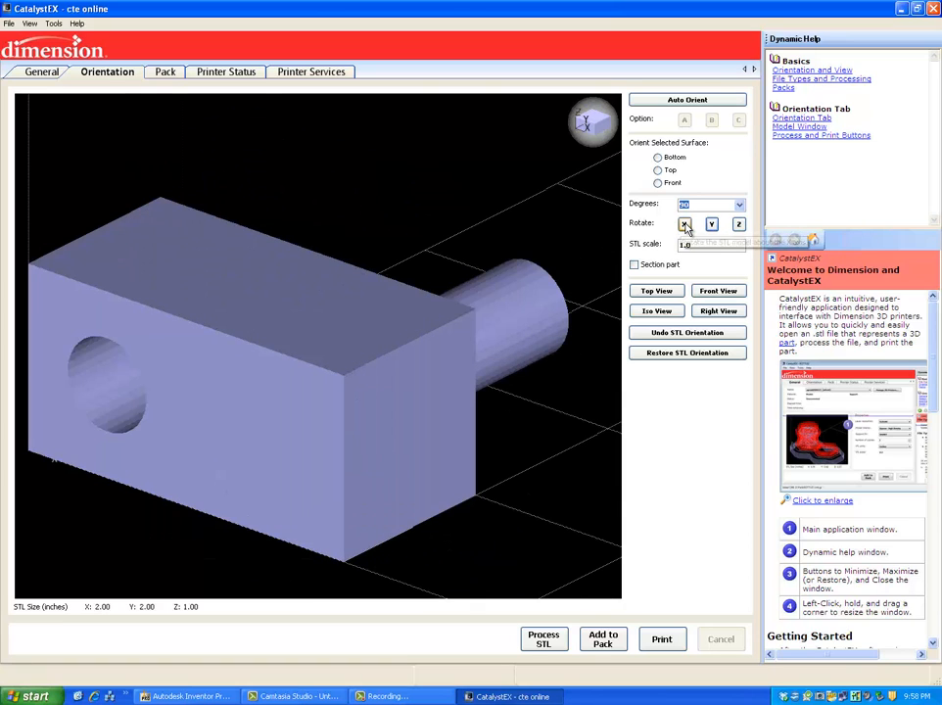
{"action": "left_click", "coordinate": [684, 225]}
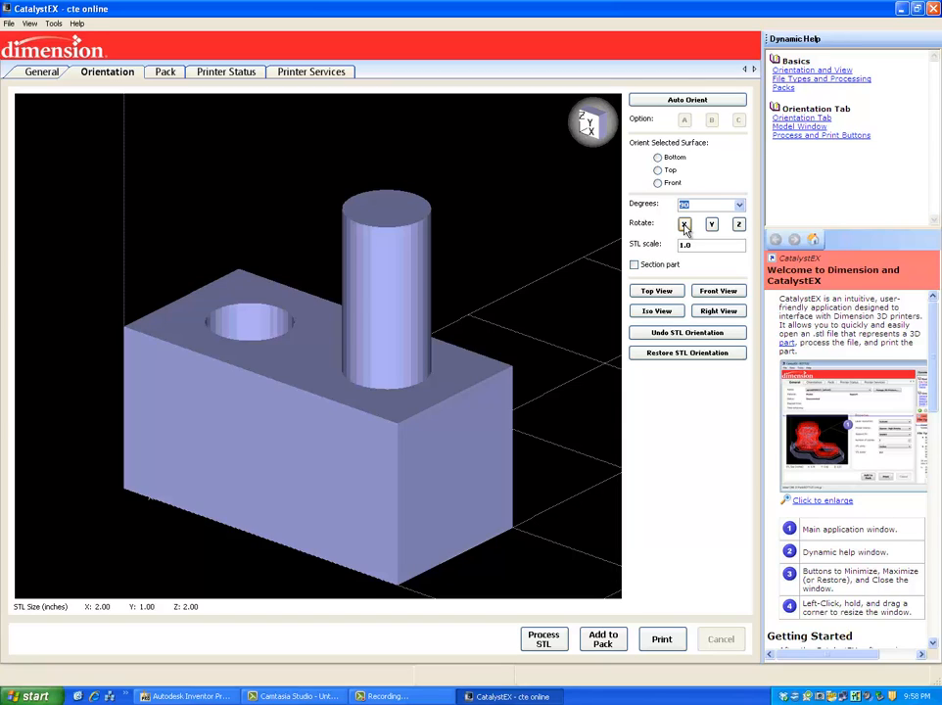
{"action": "left_click", "coordinate": [685, 226]}
Step: Add the model to the print pack and shift it slightly from its default place on the build plate preview
{"action": "left_click", "coordinate": [163, 75]}
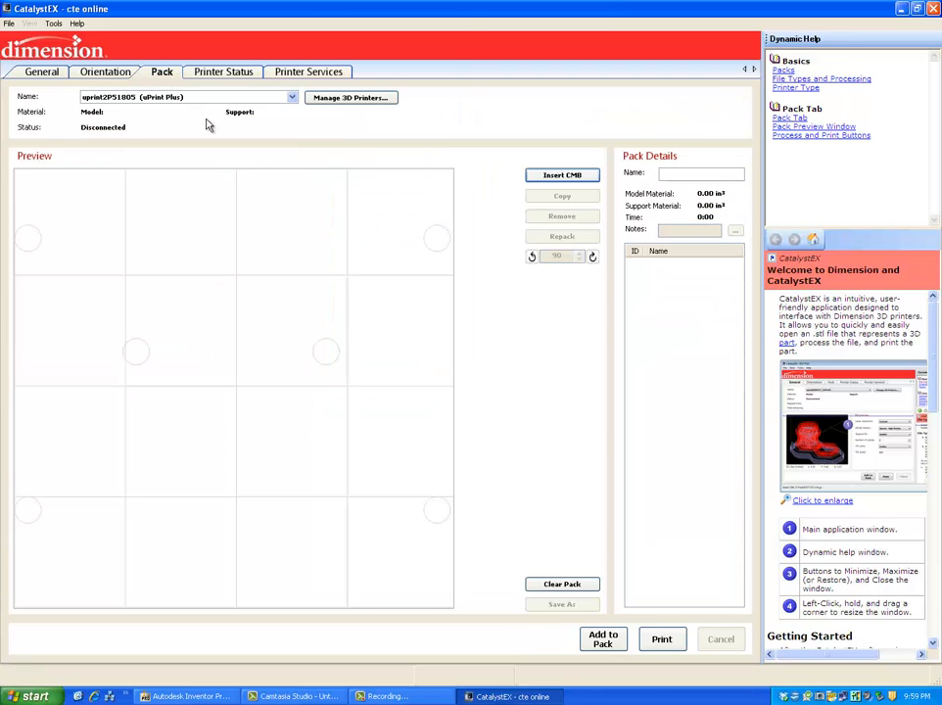
{"action": "left_click", "coordinate": [602, 641]}
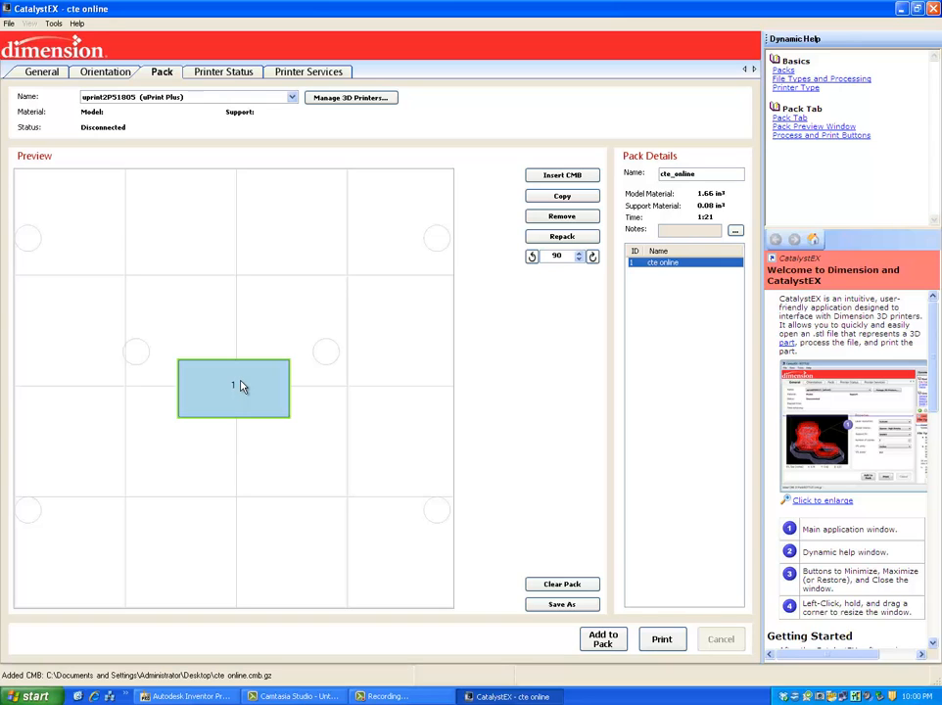
{"action": "mouse_move", "coordinate": [242, 388]}
{"action": "left_mouse_down"}
{"action": "mouse_move", "coordinate": [210, 326]}
{"action": "mouse_move", "coordinate": [79, 220]}
{"action": "mouse_move", "coordinate": [233, 258]}
{"action": "mouse_move", "coordinate": [275, 257]}
{"action": "mouse_move", "coordinate": [349, 411]}
{"action": "mouse_move", "coordinate": [256, 402]}
{"action": "left_mouse_up"}
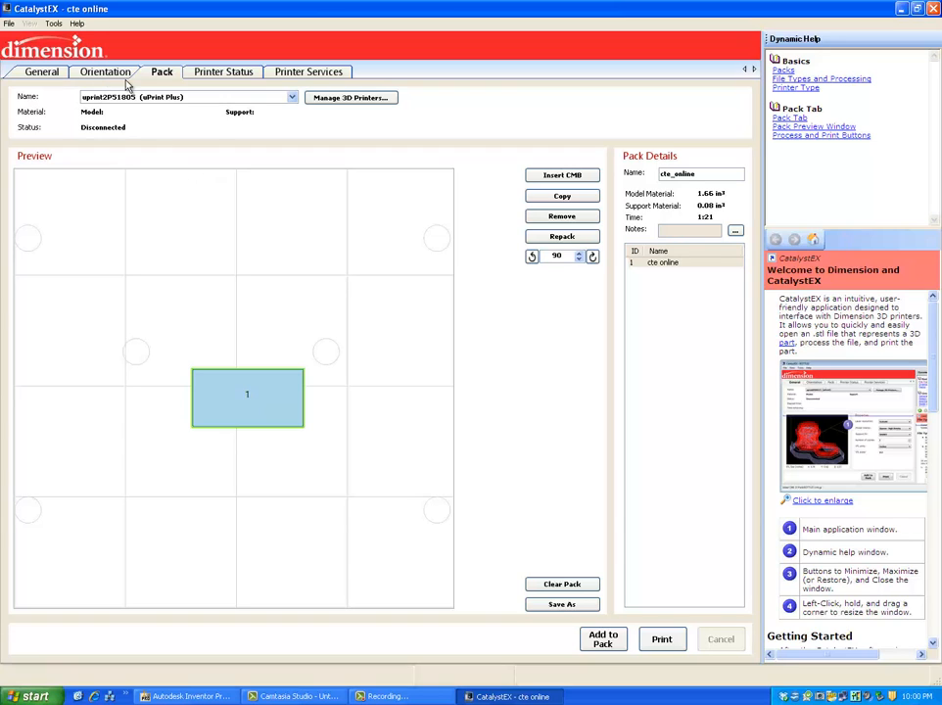
Step: Examine the pack's estimated model material, support material and build time
{"action": "left_click", "coordinate": [661, 197]}
{"action": "left_click", "coordinate": [661, 197]}
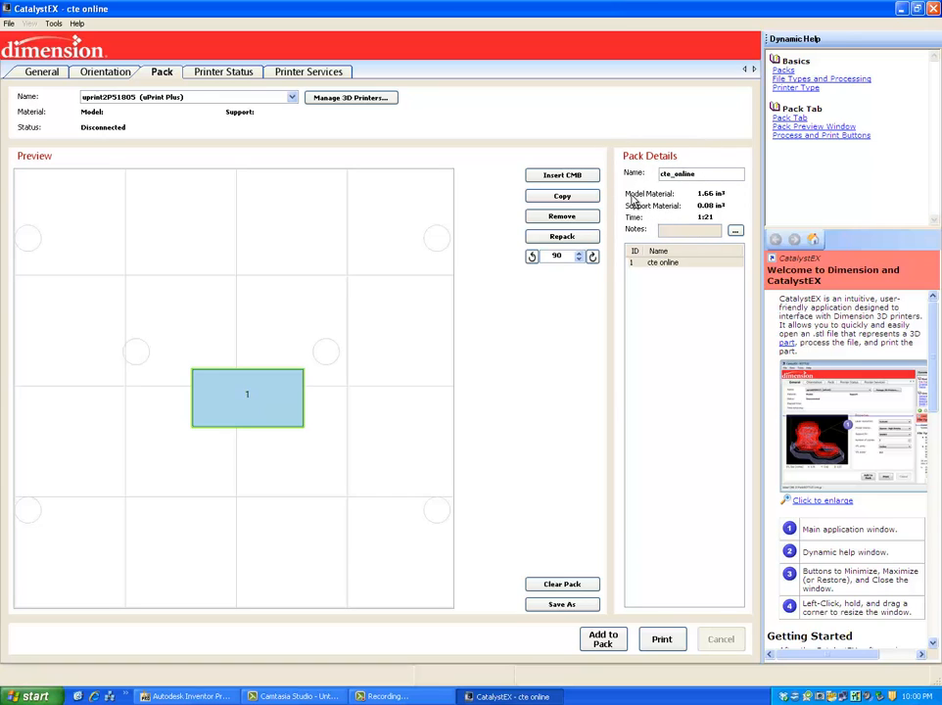
{"action": "left_click", "coordinate": [634, 201]}
{"action": "left_click", "coordinate": [634, 201]}
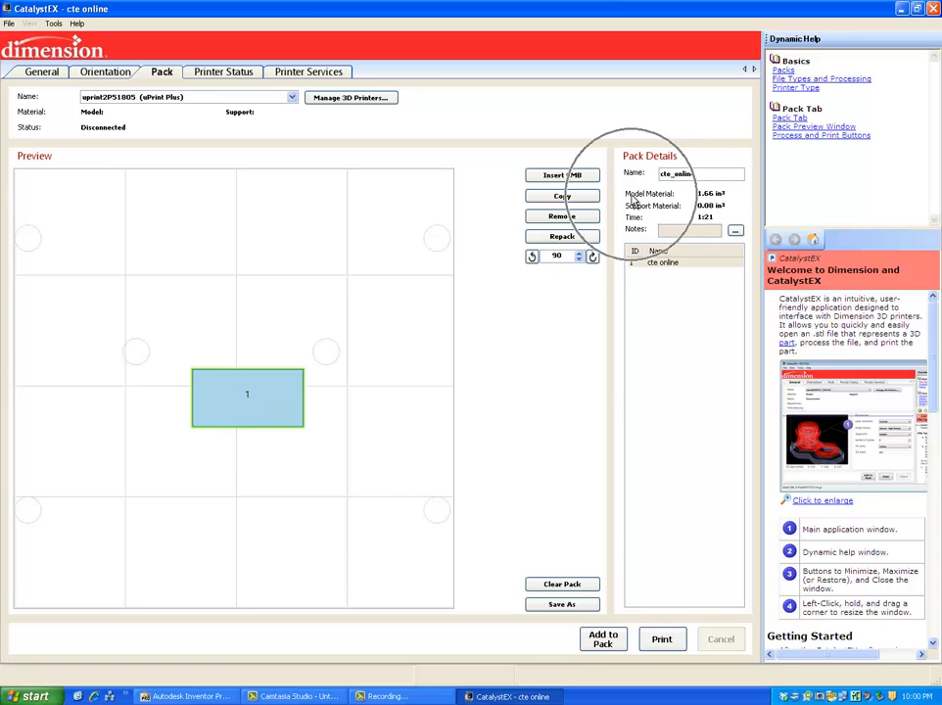
{"action": "left_click", "coordinate": [633, 201]}
{"action": "left_click", "coordinate": [633, 209]}
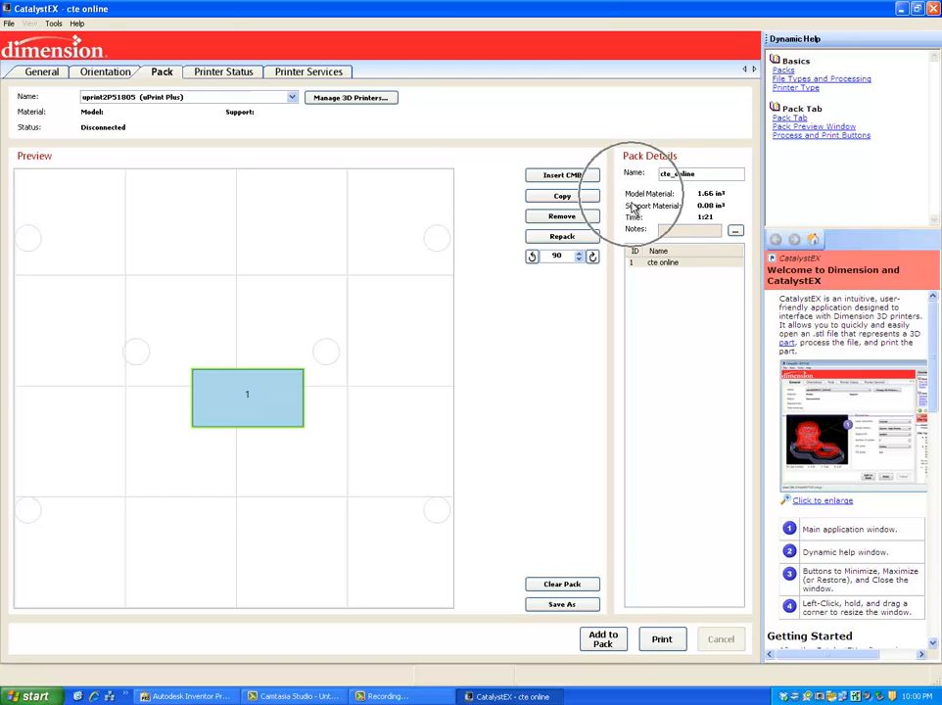
{"action": "left_click", "coordinate": [637, 212]}
{"action": "left_click", "coordinate": [635, 212]}
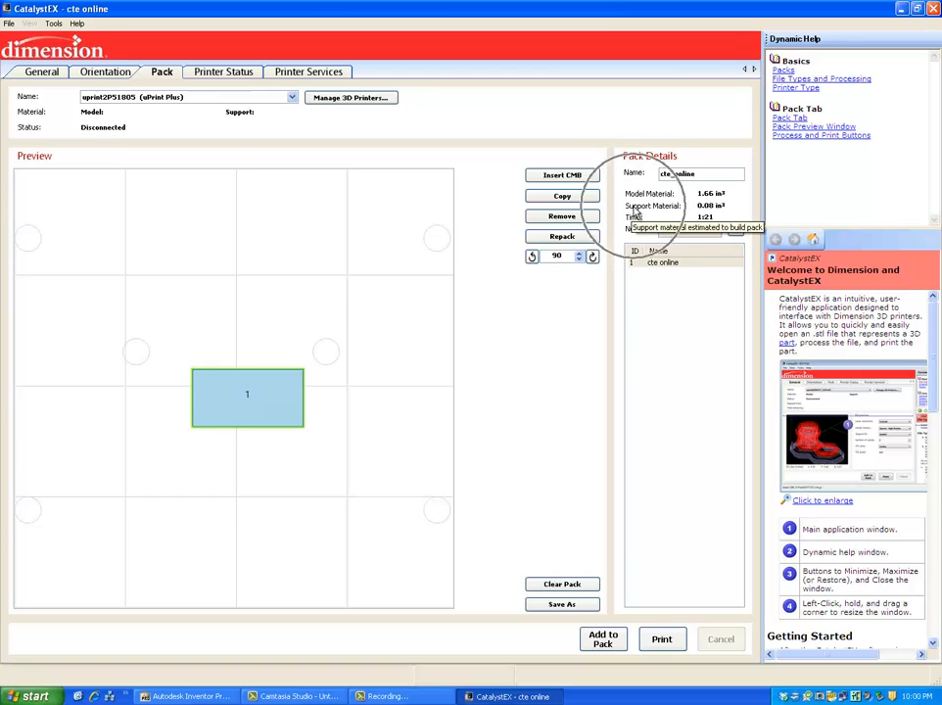
{"action": "left_click", "coordinate": [636, 213]}
{"action": "left_click", "coordinate": [635, 213]}
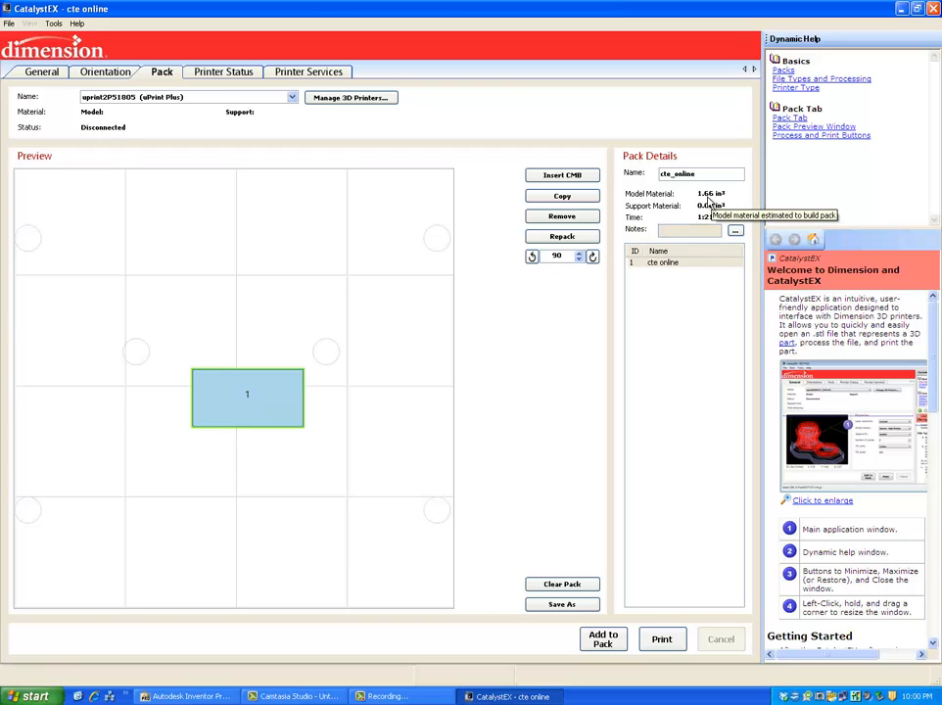
{"action": "left_click", "coordinate": [633, 201]}
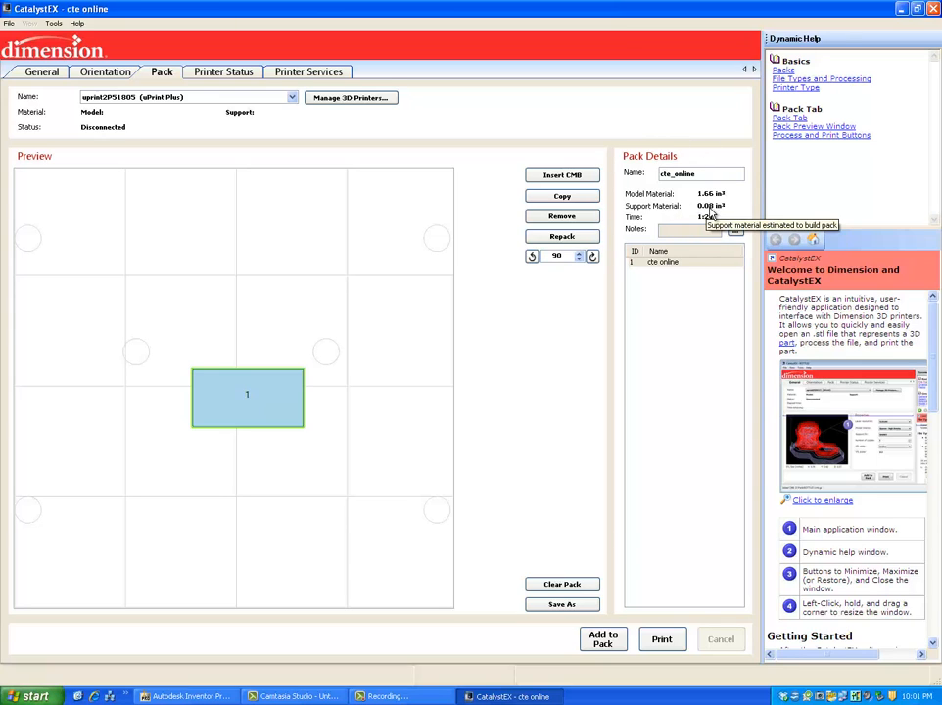
{"action": "key", "text": "ctrl"}
{"action": "key", "text": "ctrl"}
{"action": "key", "text": "ctrl"}
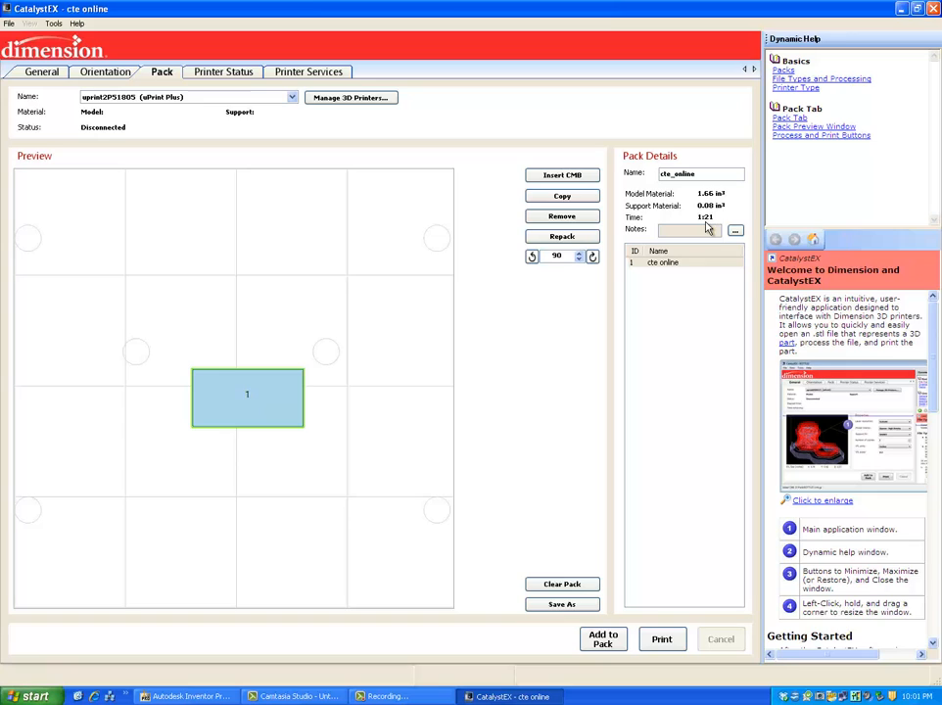
{"action": "key", "text": "ctrl"}
{"action": "key", "text": "ctrl"}
{"action": "key", "text": "ctrl"}
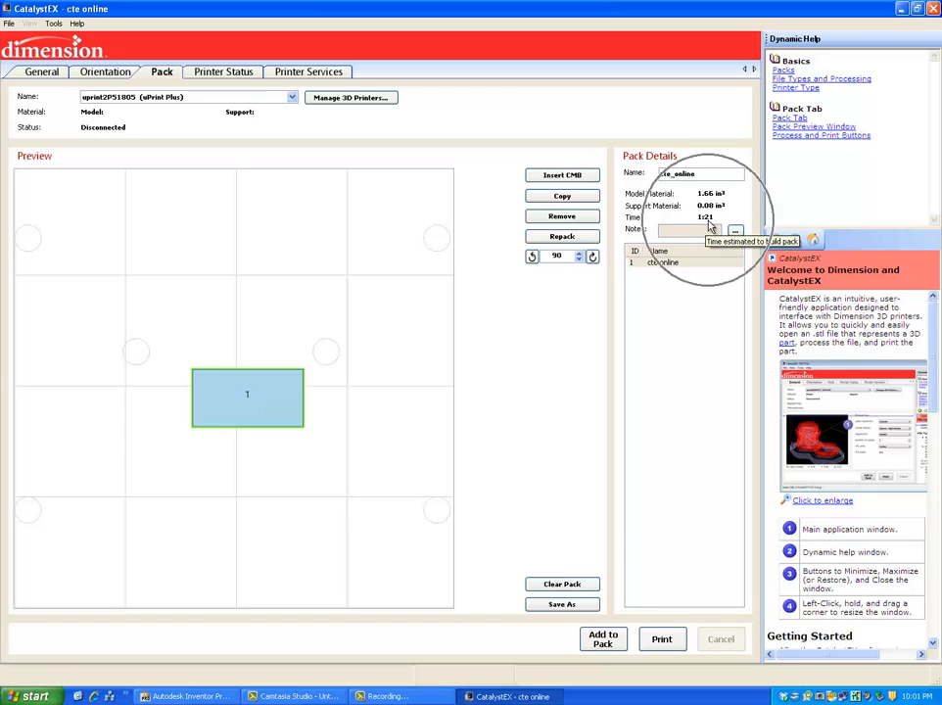
{"action": "key", "text": "ctrl"}
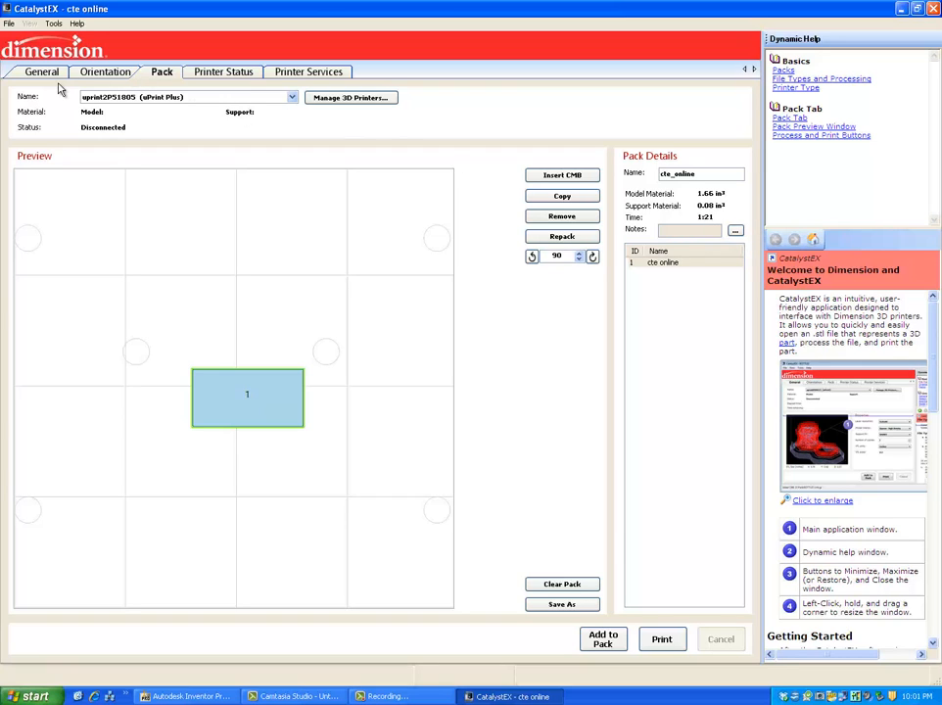
Step: Review the build queue, printer services, print properties, orientation and pack layout, and try the printer history and configuration export
{"action": "left_click", "coordinate": [235, 77]}
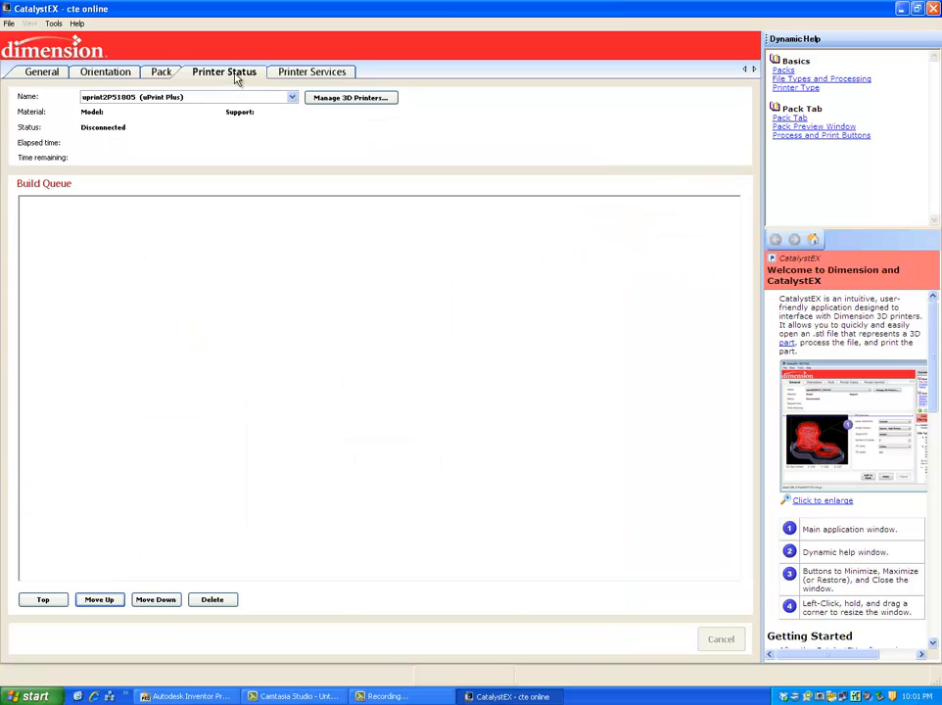
{"action": "left_click", "coordinate": [284, 81]}
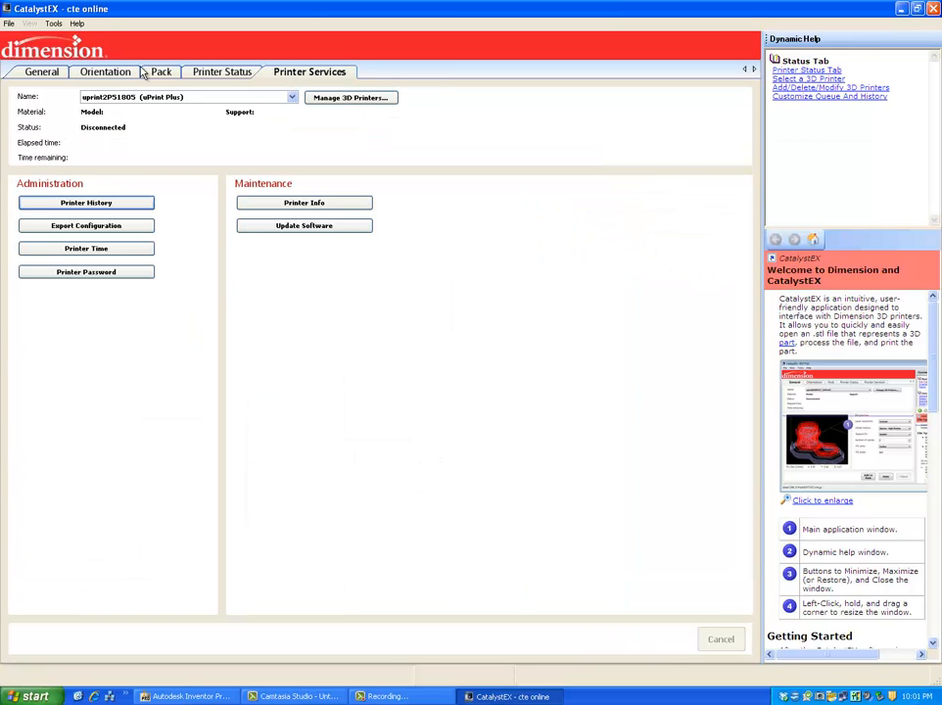
{"action": "left_click", "coordinate": [56, 79]}
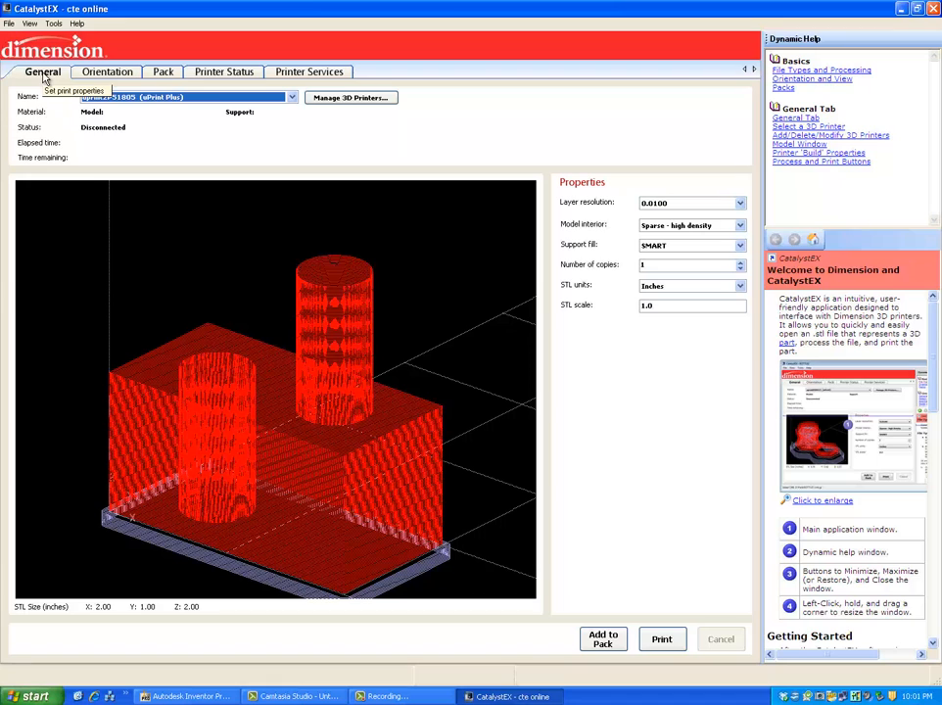
{"action": "left_click", "coordinate": [119, 78]}
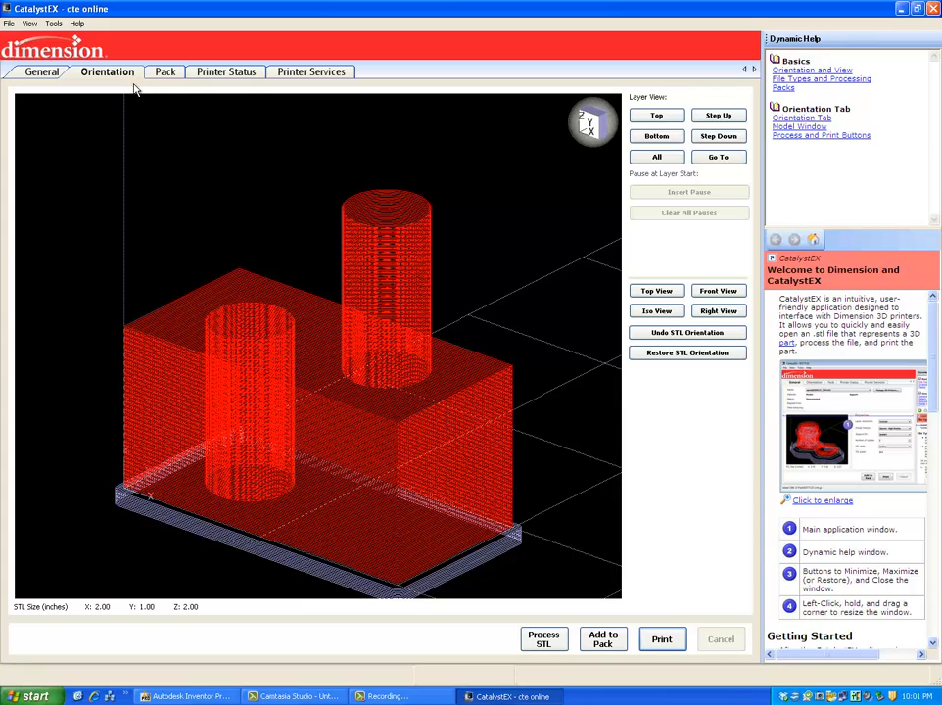
{"action": "left_click", "coordinate": [166, 72]}
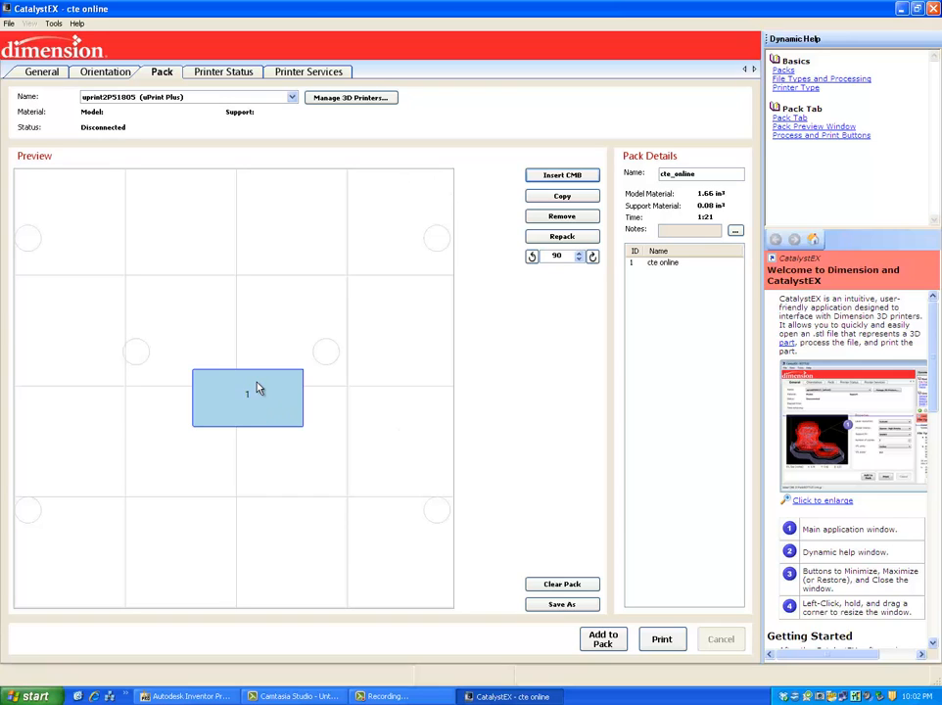
{"action": "left_click", "coordinate": [227, 74]}
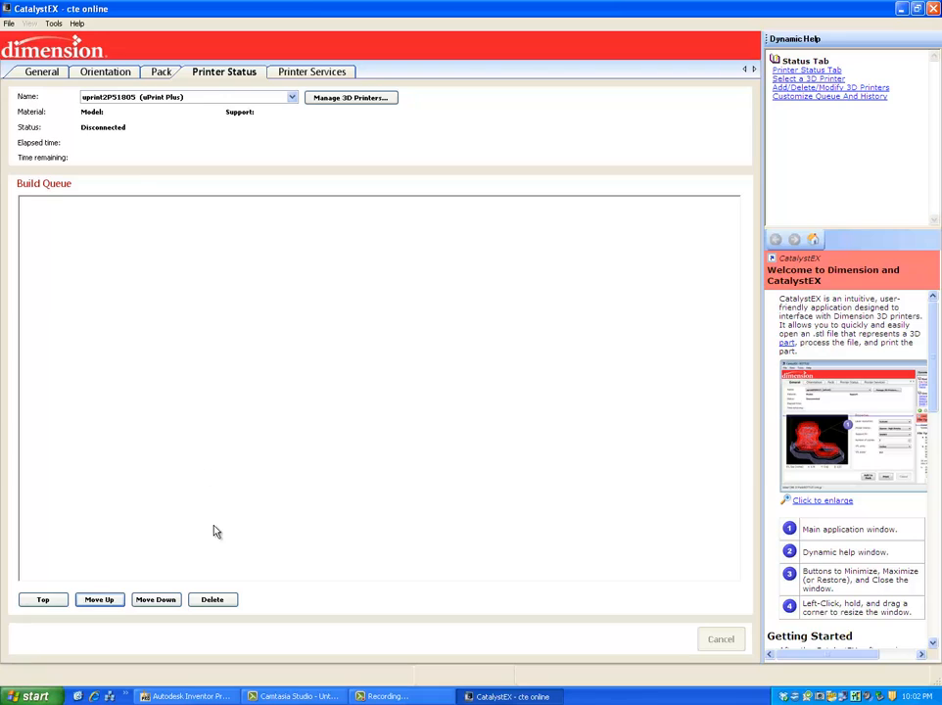
{"action": "left_click", "coordinate": [311, 76]}
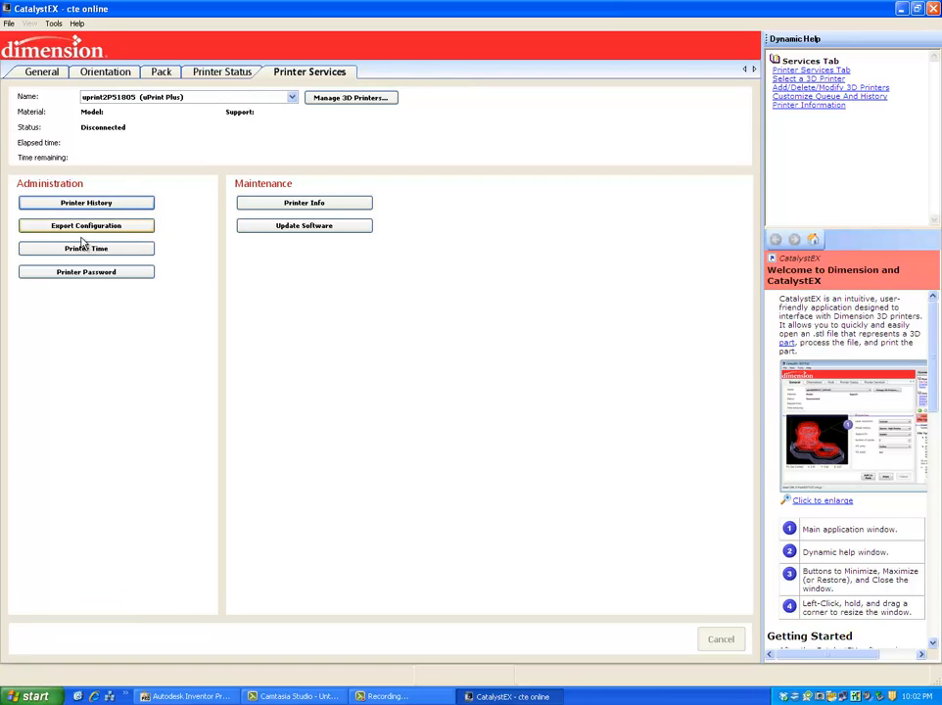
{"action": "left_click", "coordinate": [112, 207]}
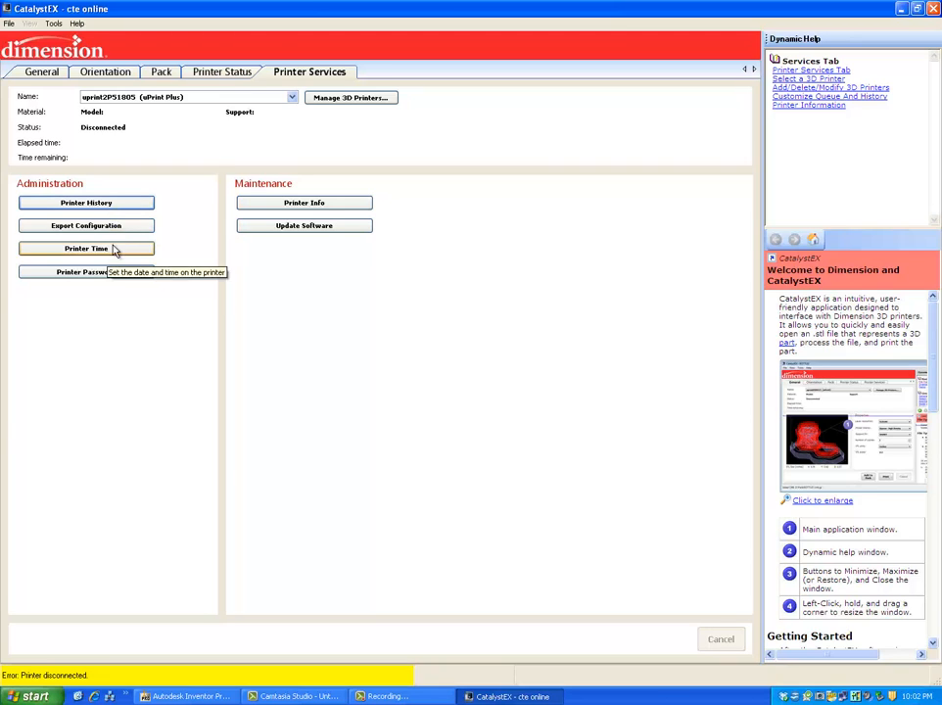
{"action": "left_click", "coordinate": [115, 233]}
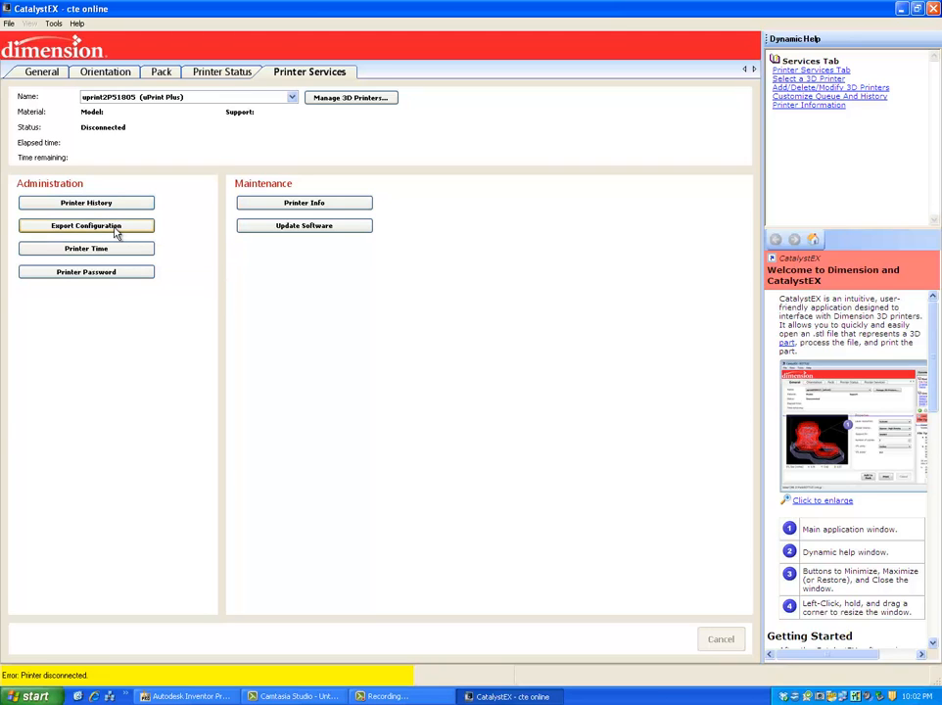
Step: Check the available layer resolution choices in the general print properties, leaving 0.0100 selected
{"action": "left_click", "coordinate": [55, 77]}
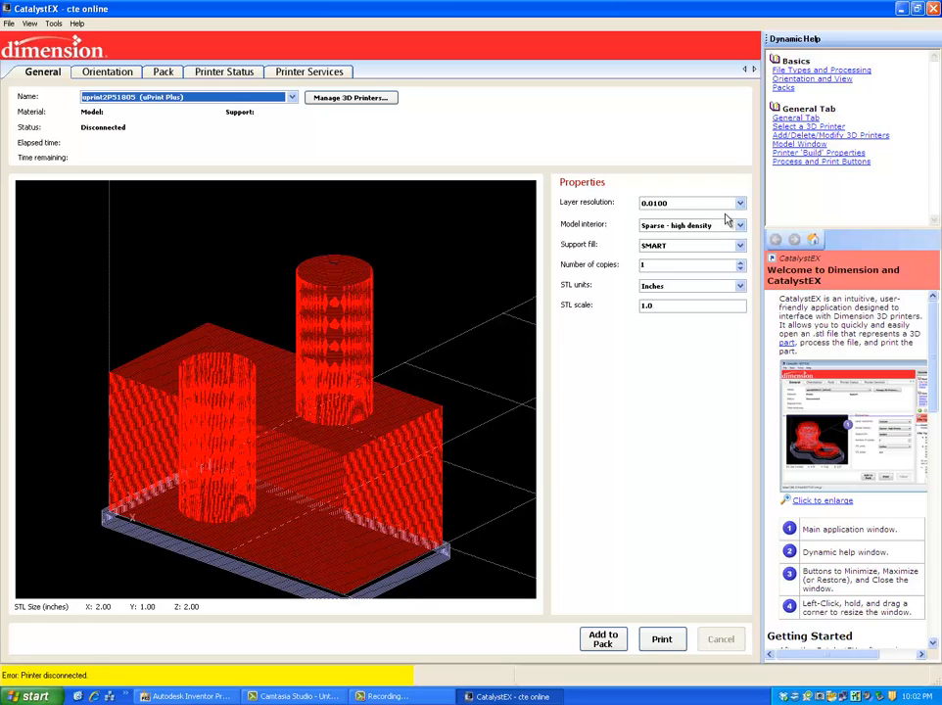
{"action": "left_click", "coordinate": [644, 210]}
{"action": "left_click", "coordinate": [740, 204]}
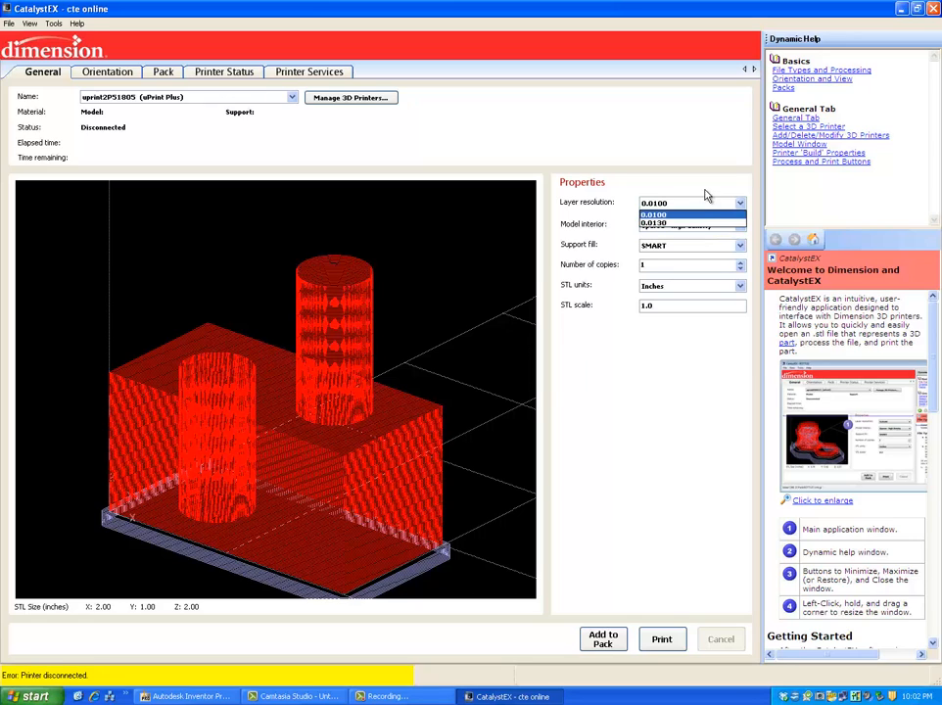
{"action": "left_click", "coordinate": [617, 209]}
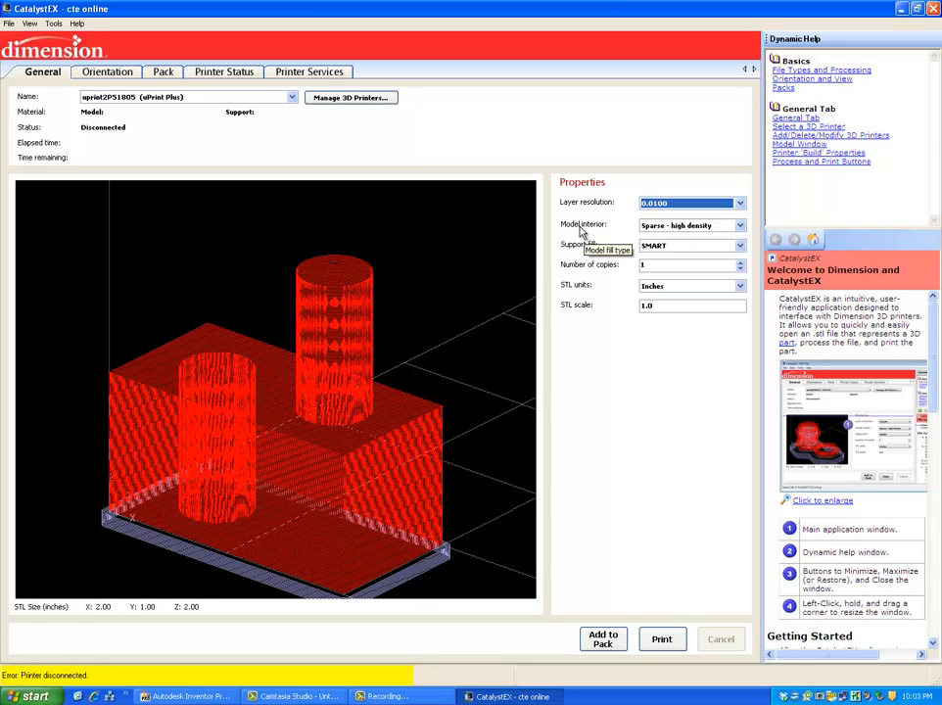
Step: Set the model interior to Solid and compare it with the sparse density options
{"action": "left_click", "coordinate": [740, 226]}
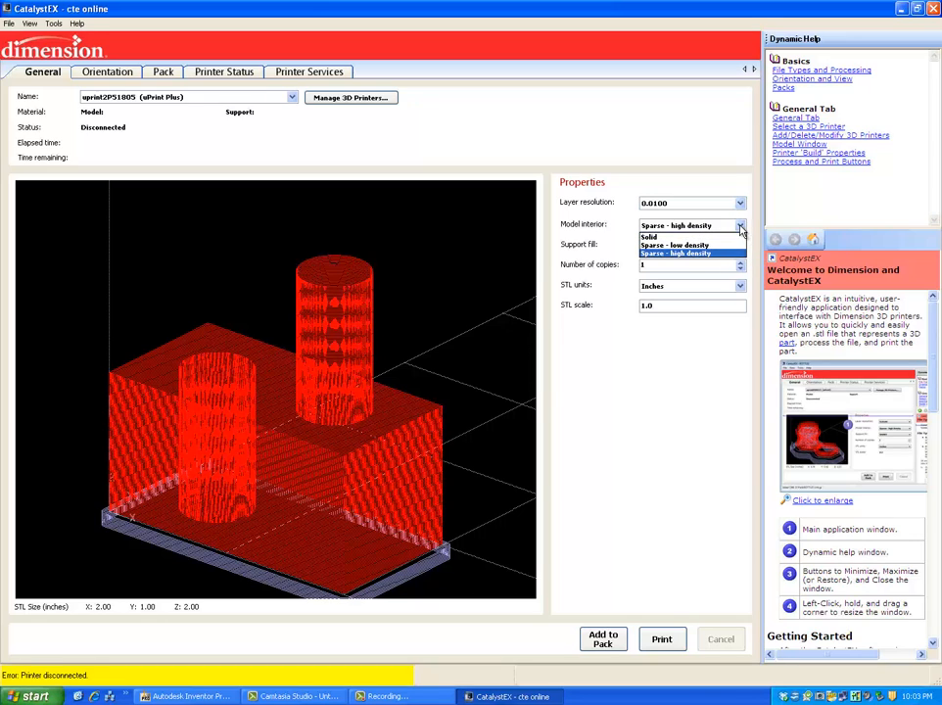
{"action": "left_click", "coordinate": [729, 237]}
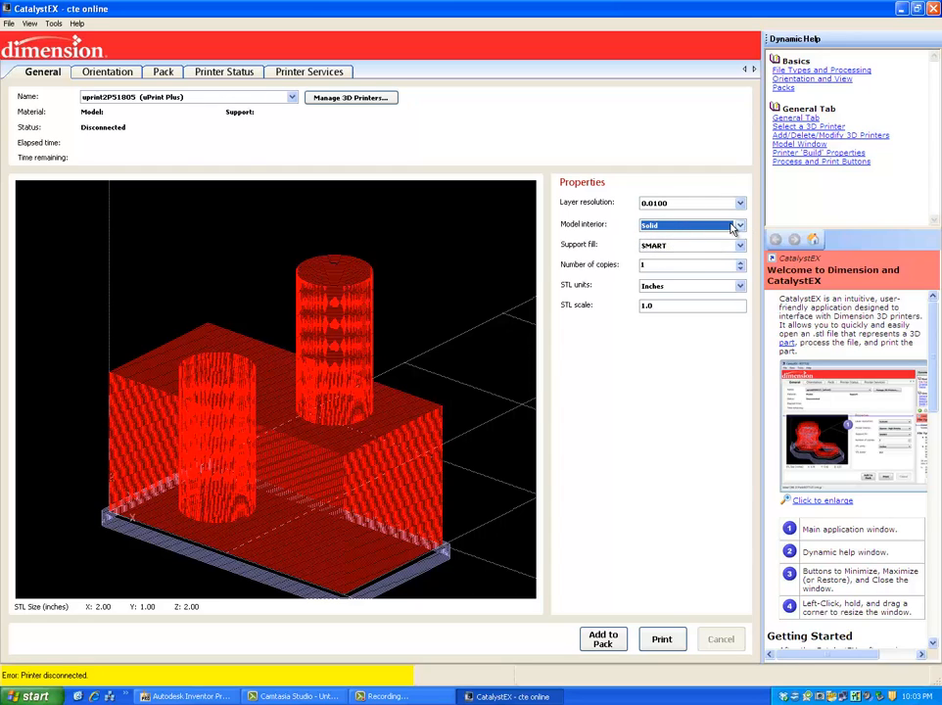
{"action": "left_click", "coordinate": [737, 227]}
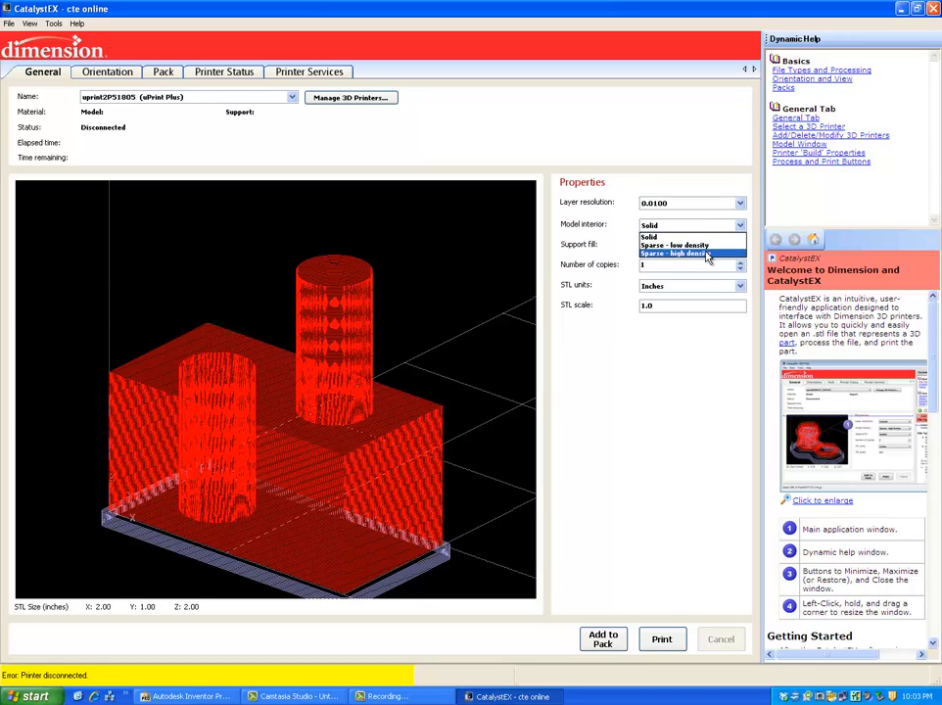
{"action": "left_click", "coordinate": [620, 245]}
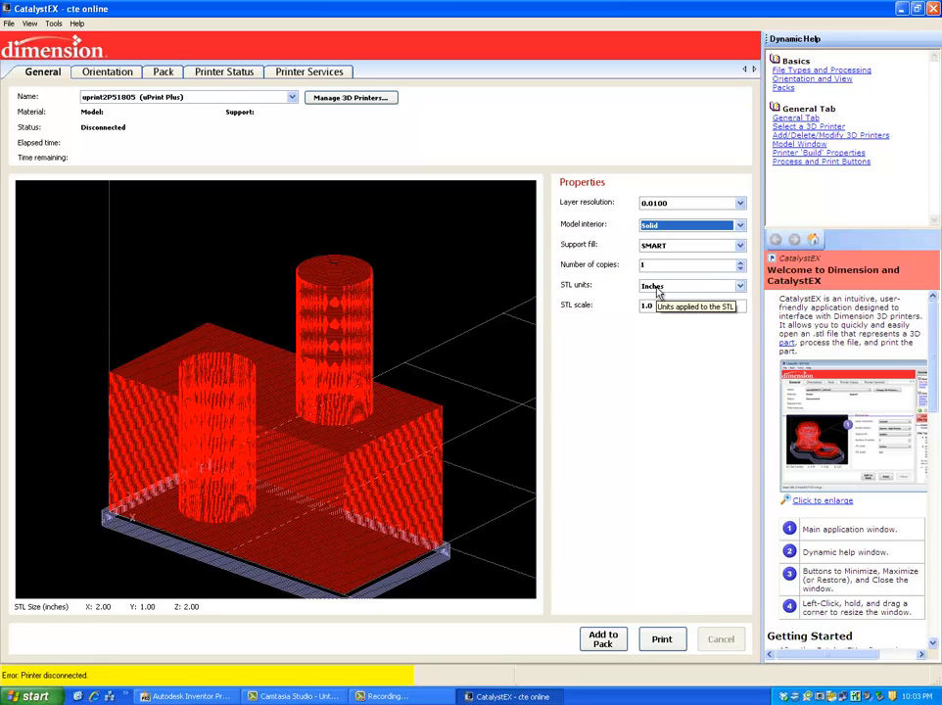
Step: Check the available STL units, leaving Inches selected, and inspect the STL scale setting
{"action": "left_click", "coordinate": [739, 286]}
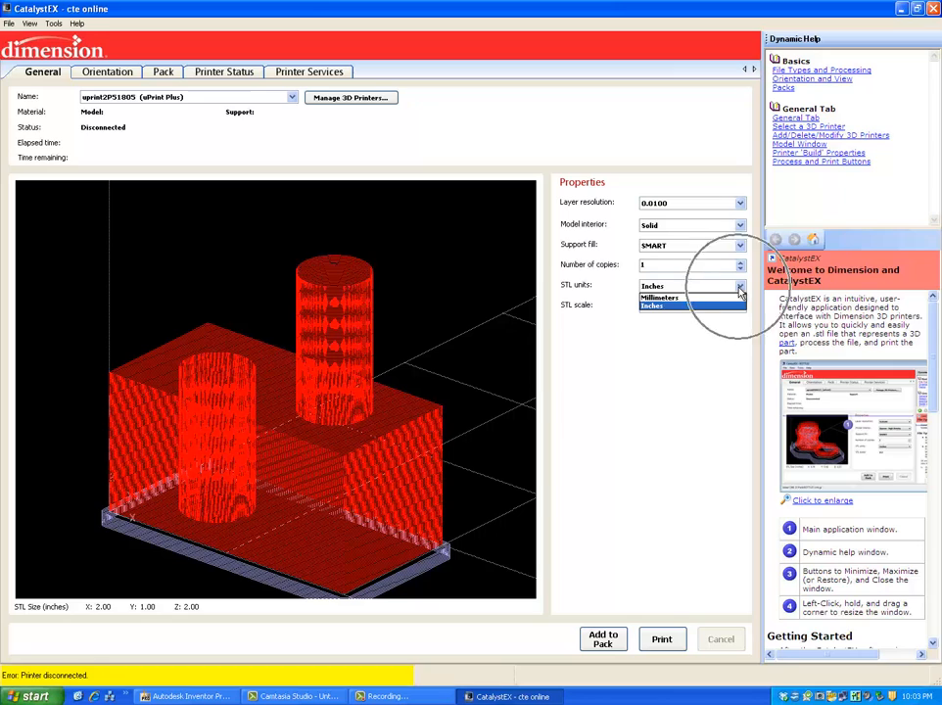
{"action": "left_click", "coordinate": [618, 317]}
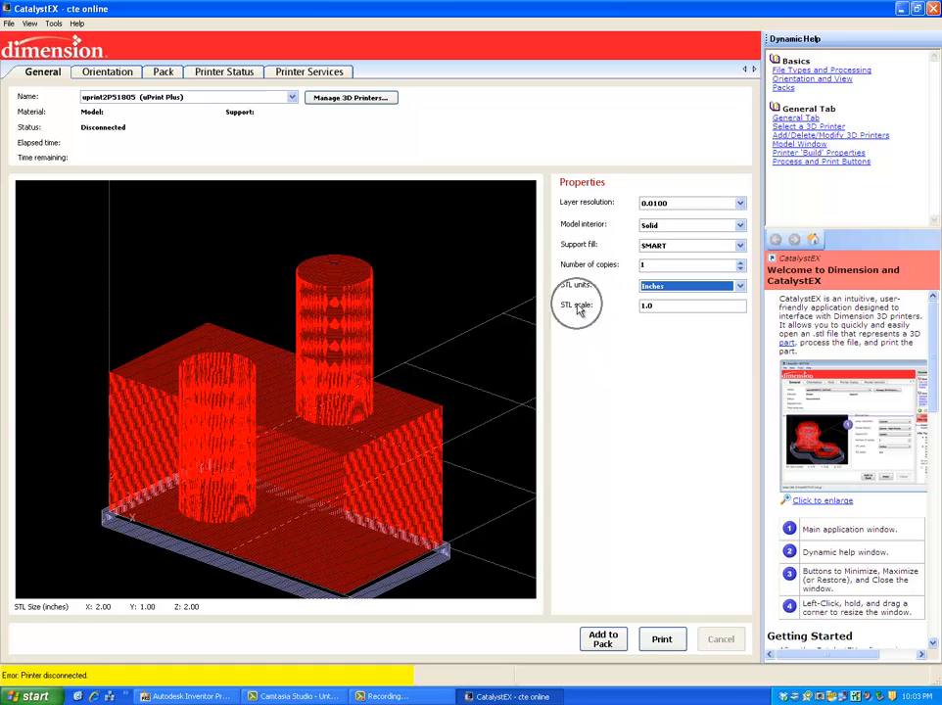
{"action": "left_click", "coordinate": [660, 307]}
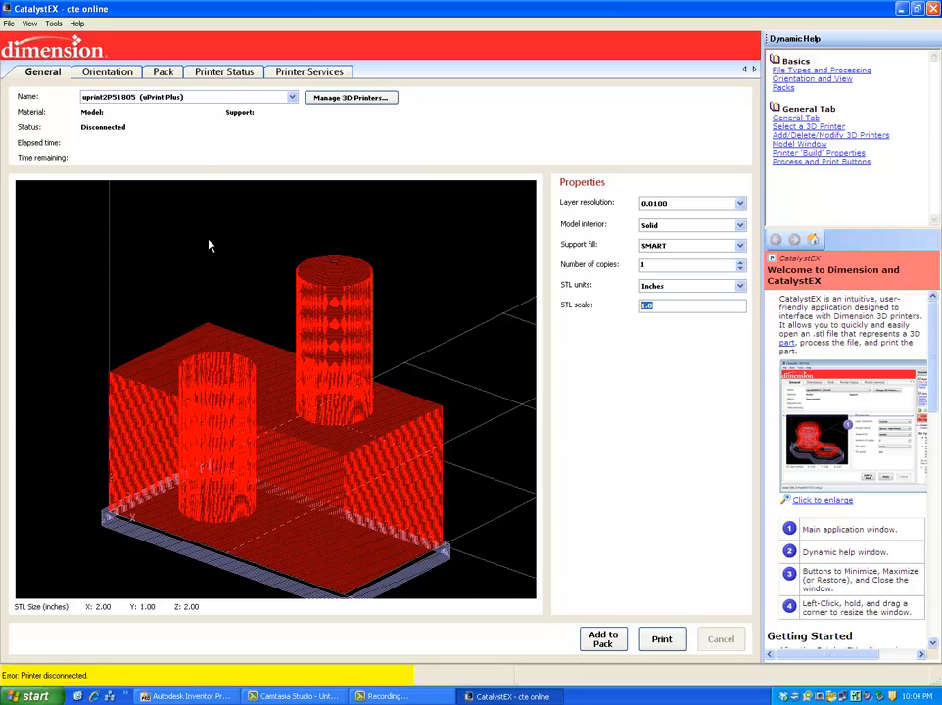
Step: Print the model, overwriting the existing cte online.cmb.gz file and clearing the old pack, and close the program
{"action": "left_click", "coordinate": [167, 78]}
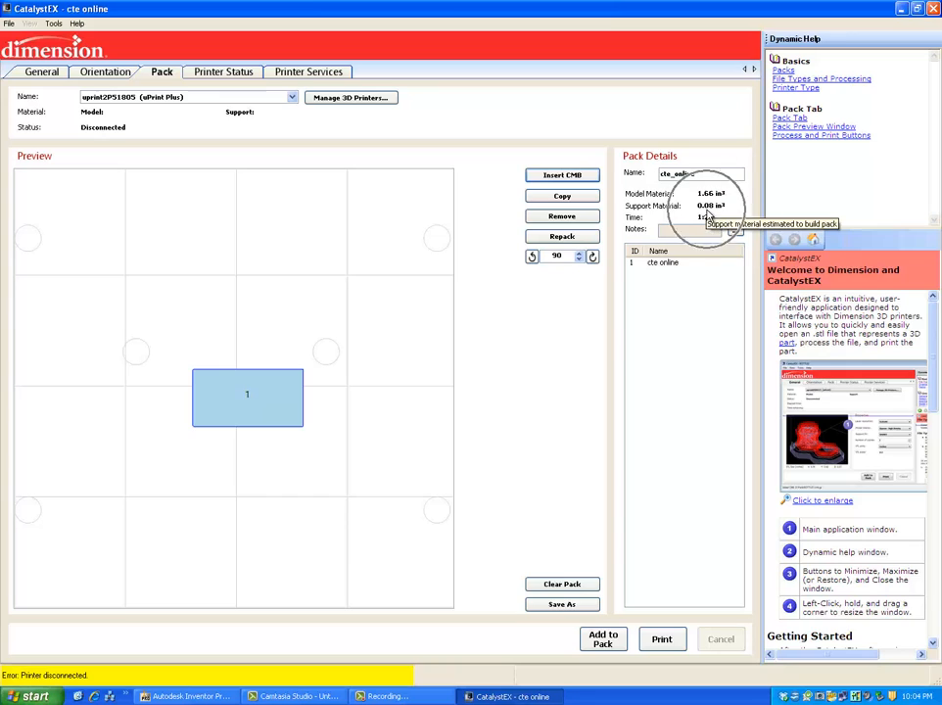
{"action": "left_click", "coordinate": [670, 641]}
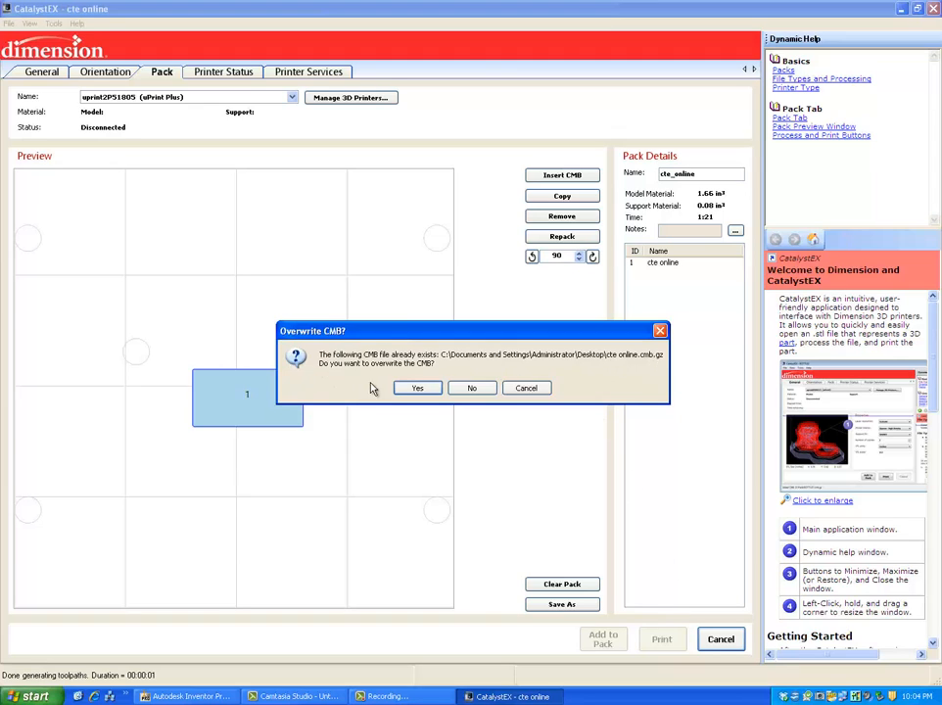
{"action": "left_click", "coordinate": [418, 389]}
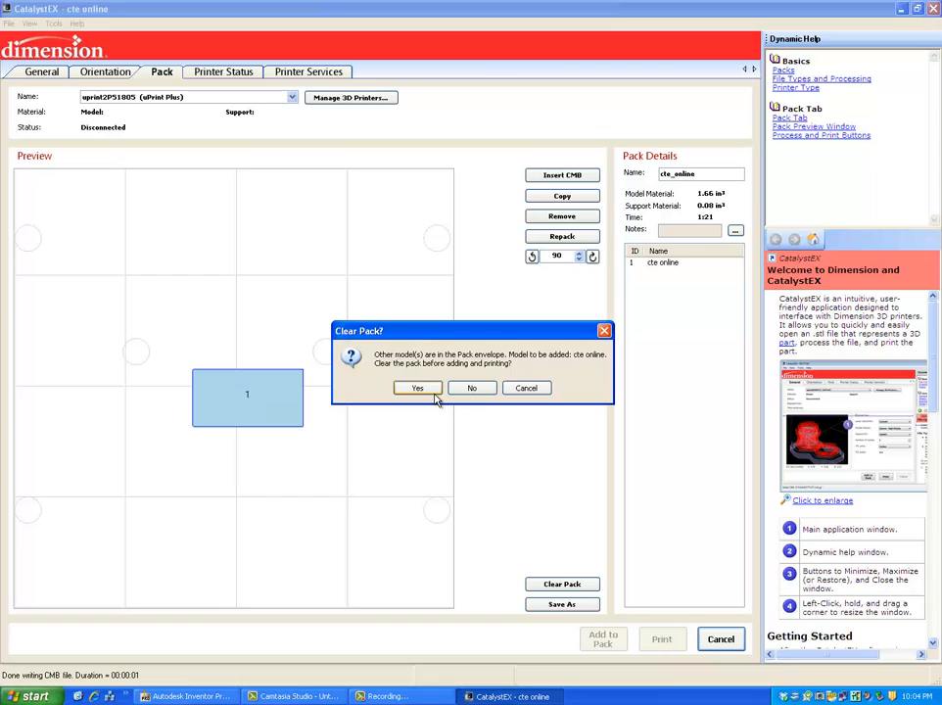
{"action": "left_click", "coordinate": [434, 392]}
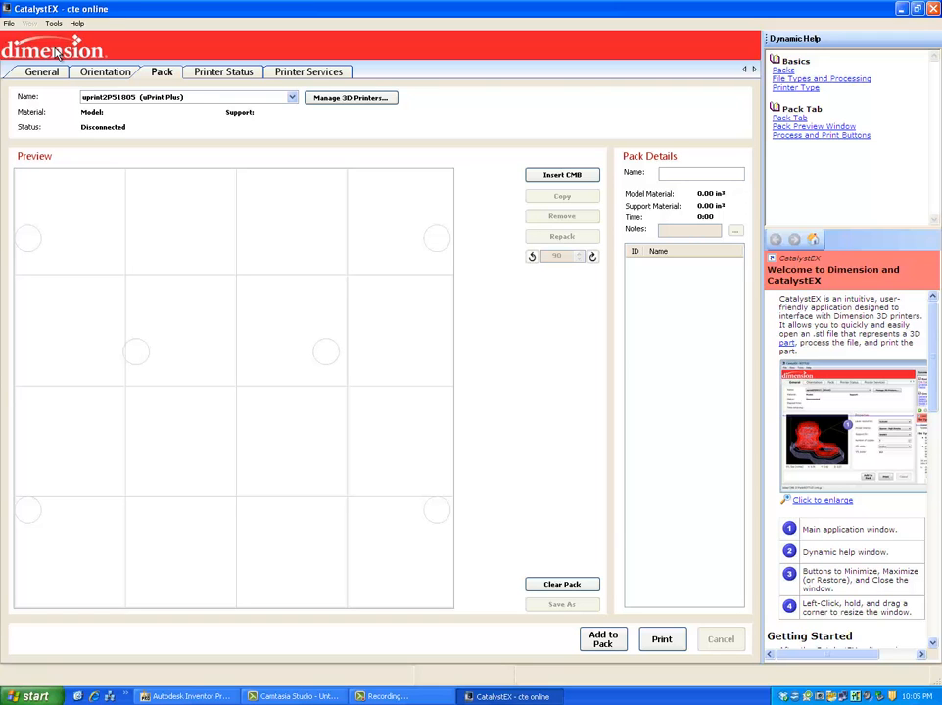
{"action": "left_click", "coordinate": [932, 8]}
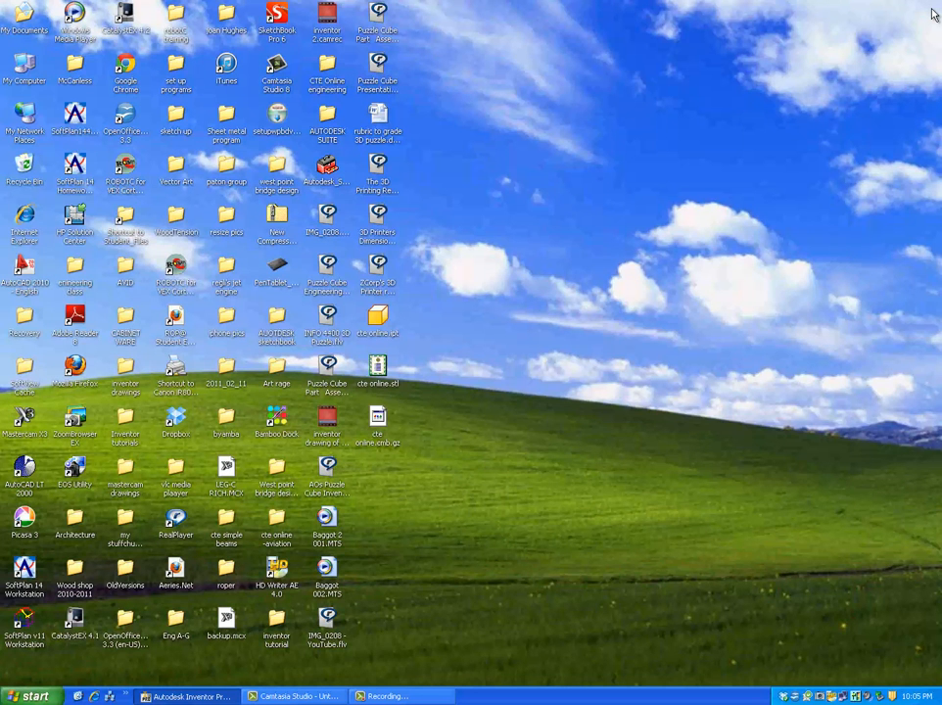